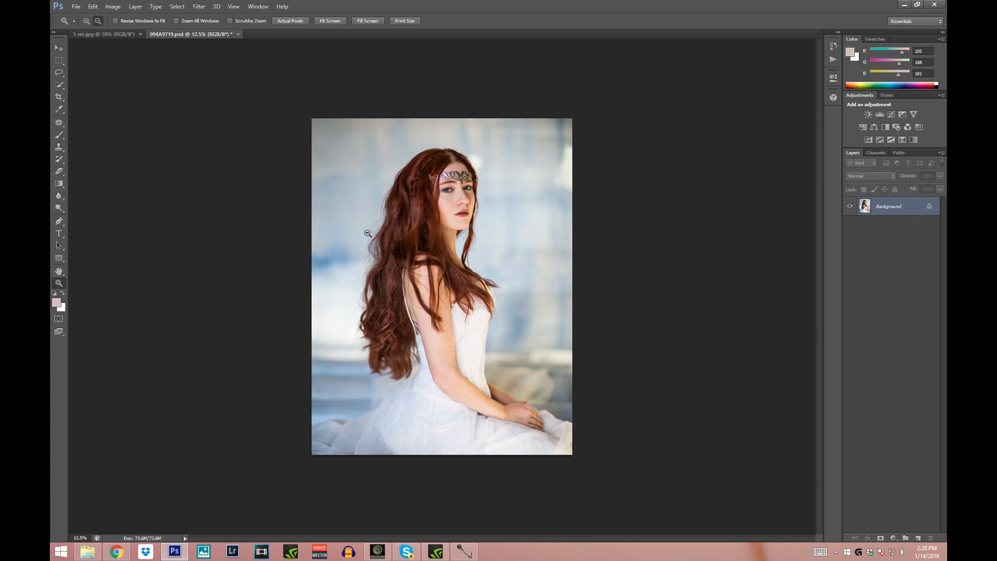
# Compare the unedited portrait in 094A9719.psd with the finished toned version in 5 sm.jpg
pyautogui.click(81, 34)
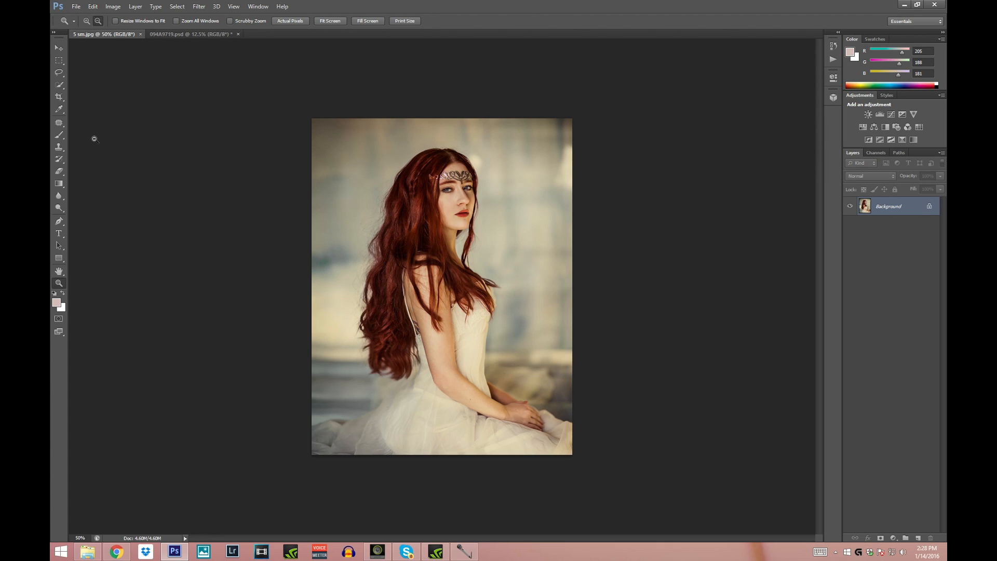
pyautogui.click(165, 35)
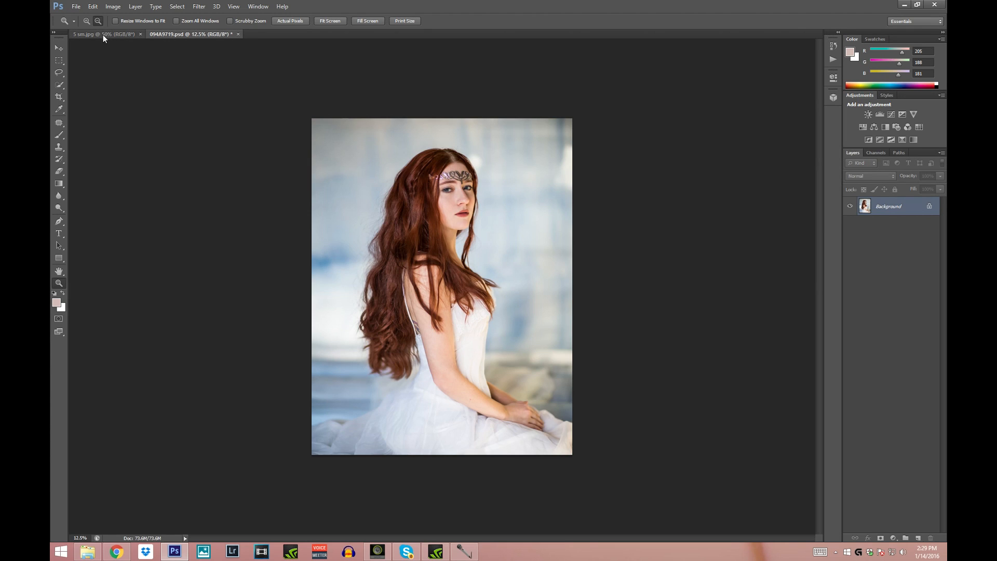
pyautogui.click(103, 34)
pyautogui.click(176, 34)
# Add a Gradient Map adjustment layer above the portrait and choose the dark brown to golden yellow gradient preset
pyautogui.click(891, 538)
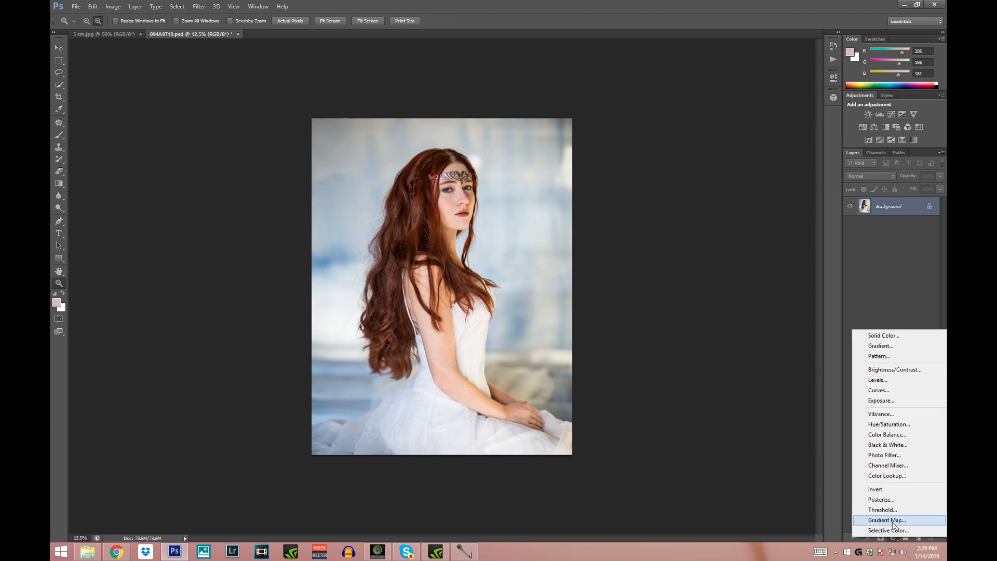
pyautogui.click(892, 520)
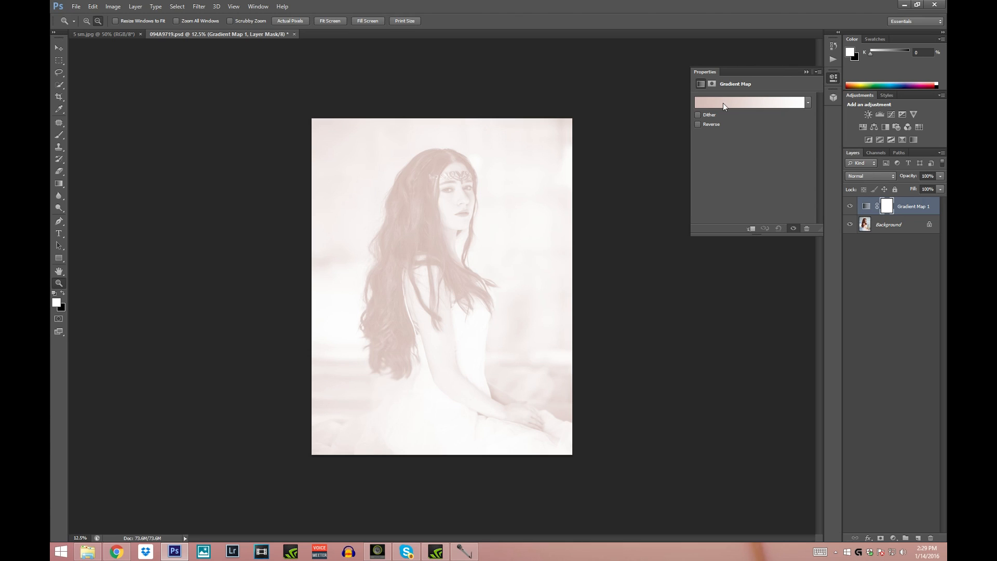
pyautogui.click(753, 102)
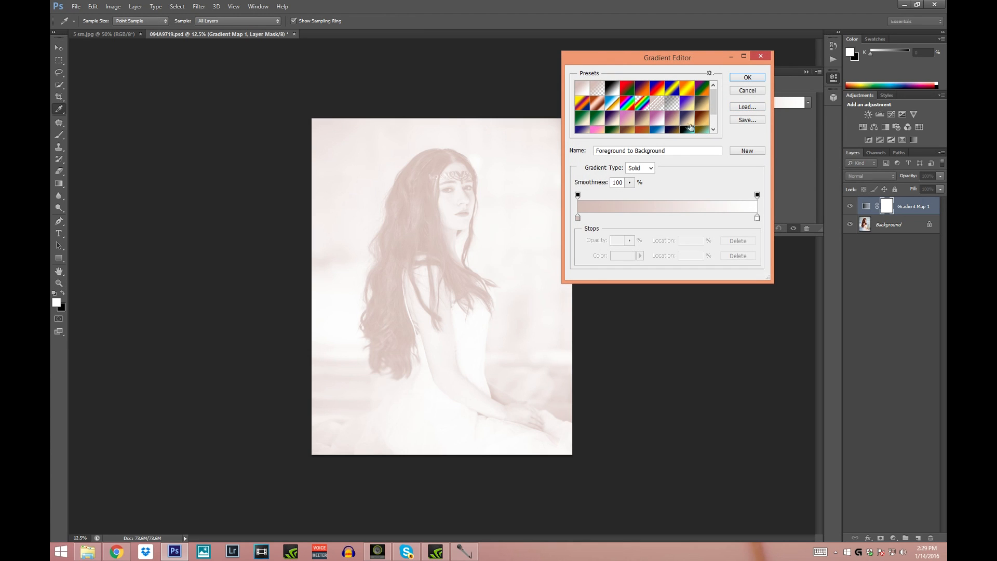
pyautogui.scroll(-2, 678, 118)
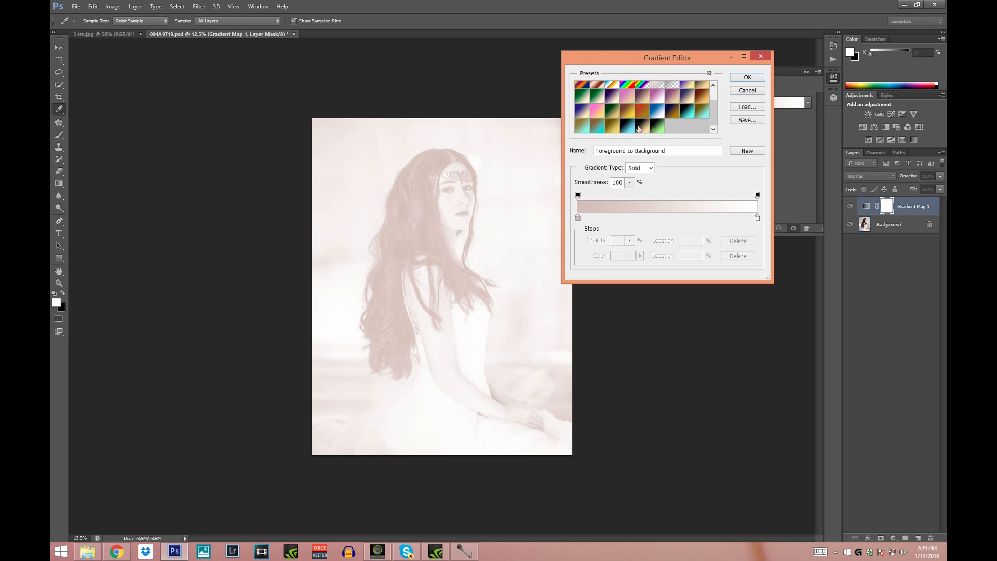
pyautogui.moveTo(715, 112); pyautogui.dragTo(721, 83)
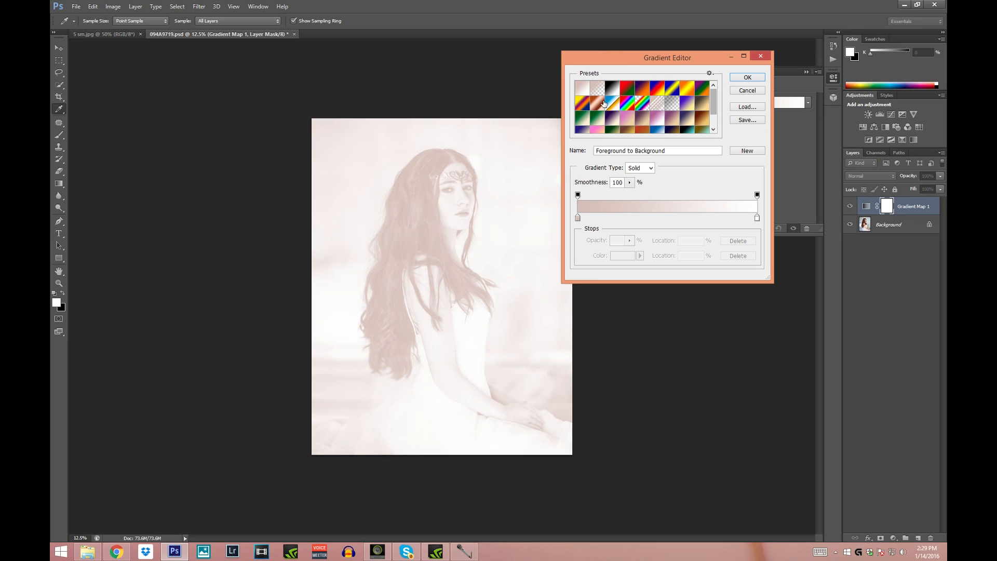
pyautogui.click(628, 91)
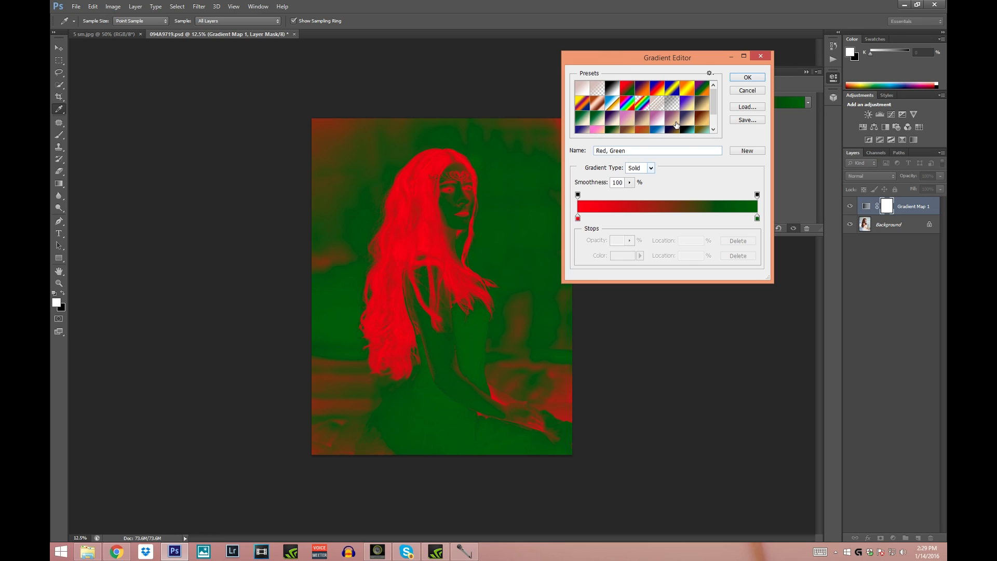
pyautogui.click(697, 129)
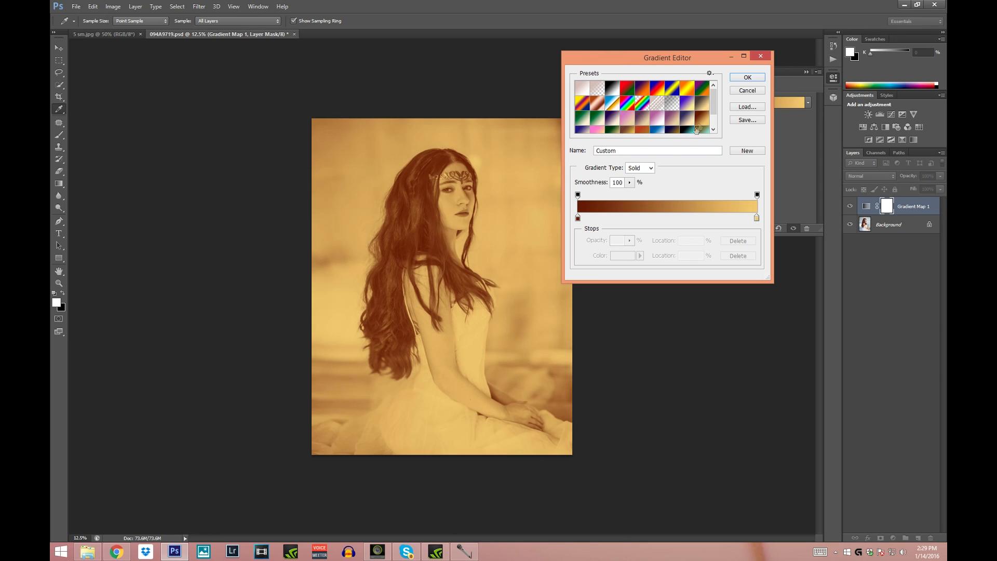
# Check the colours of the gradient's dark brown and golden yellow stops, and accept the gradient
pyautogui.doubleClick(578, 217)
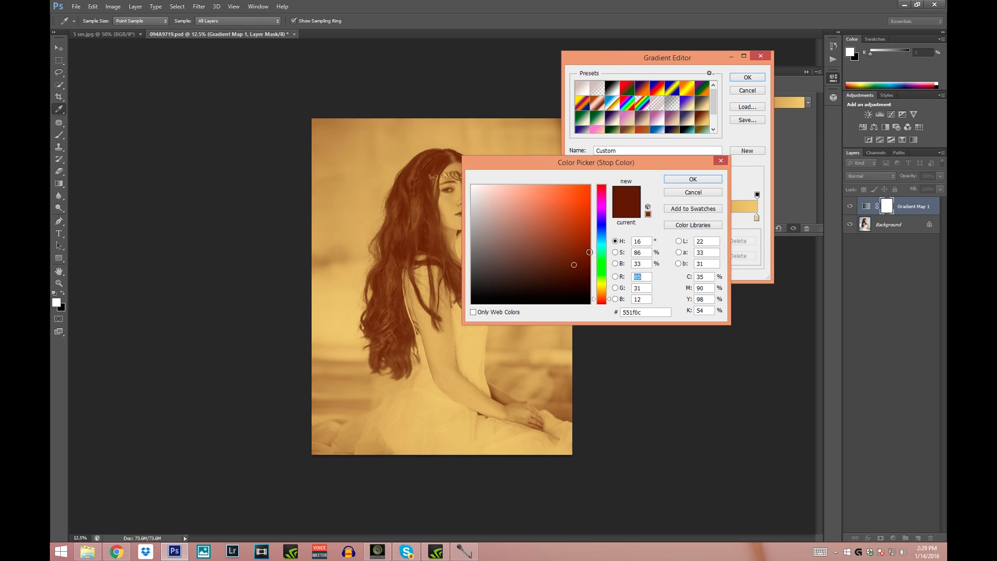
pyautogui.click(685, 194)
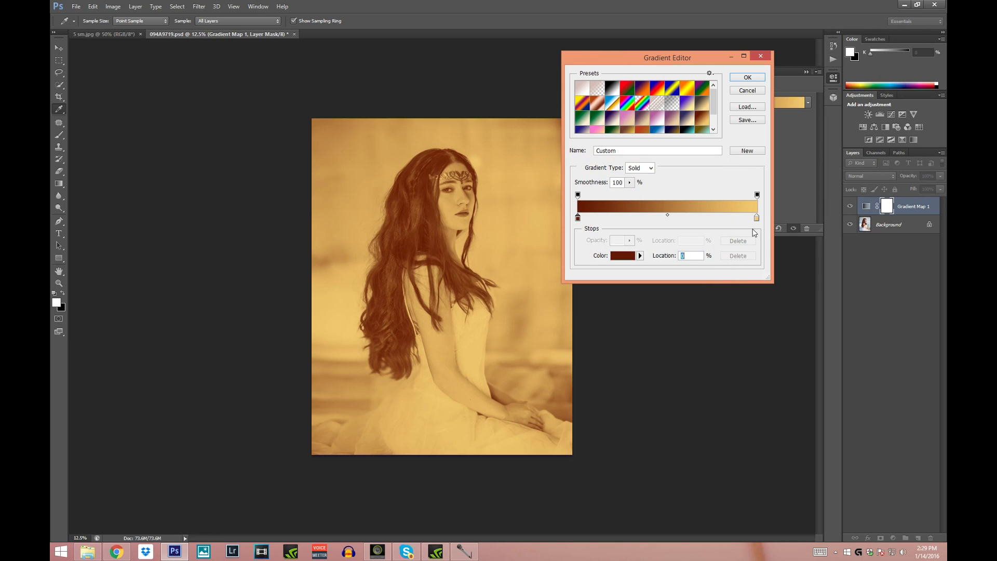
pyautogui.doubleClick(757, 217)
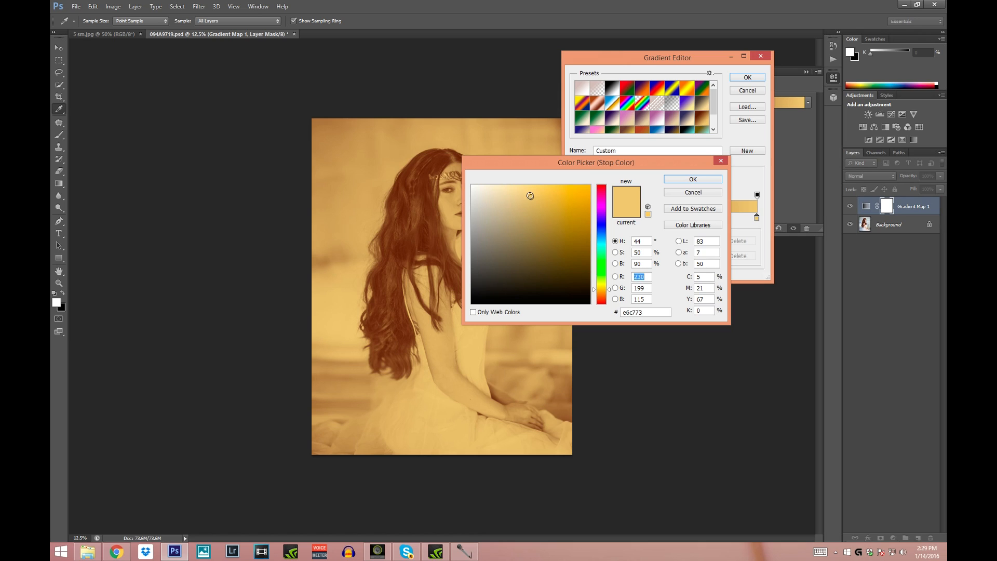
pyautogui.click(694, 193)
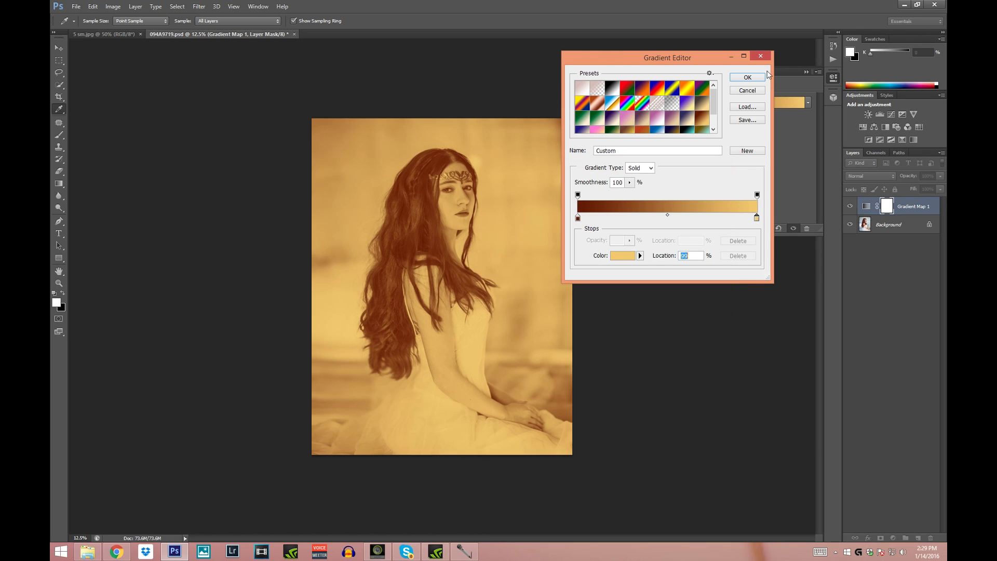
pyautogui.click(747, 76)
pyautogui.press('z')
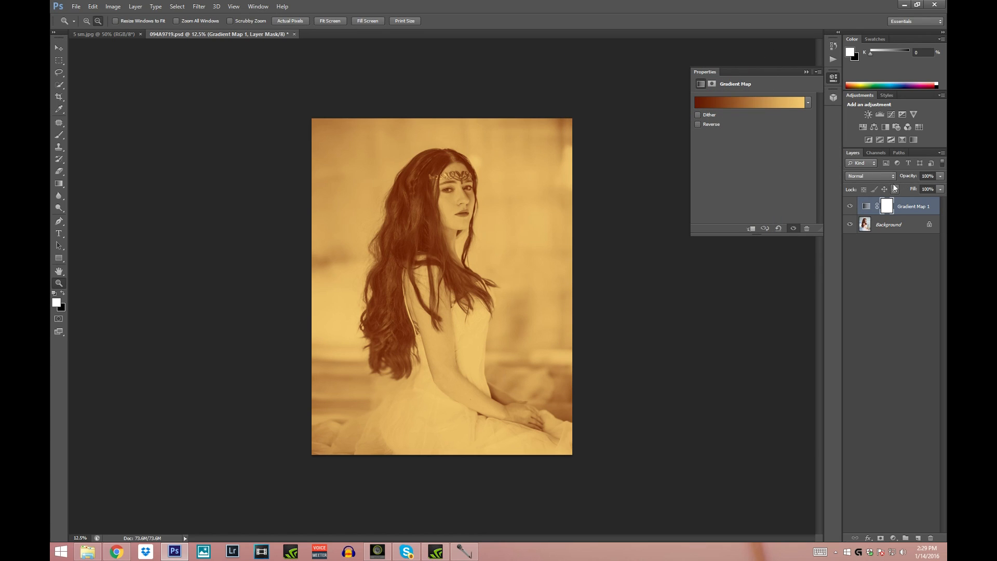
# Blend the gradient map layer in Multiply mode at 62% opacity
pyautogui.click(892, 176)
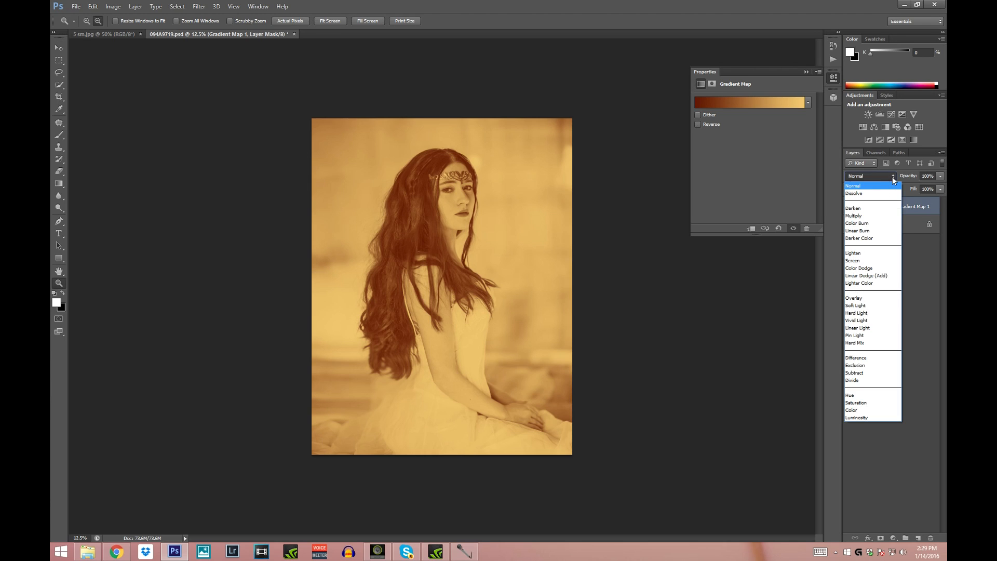
pyautogui.click(853, 217)
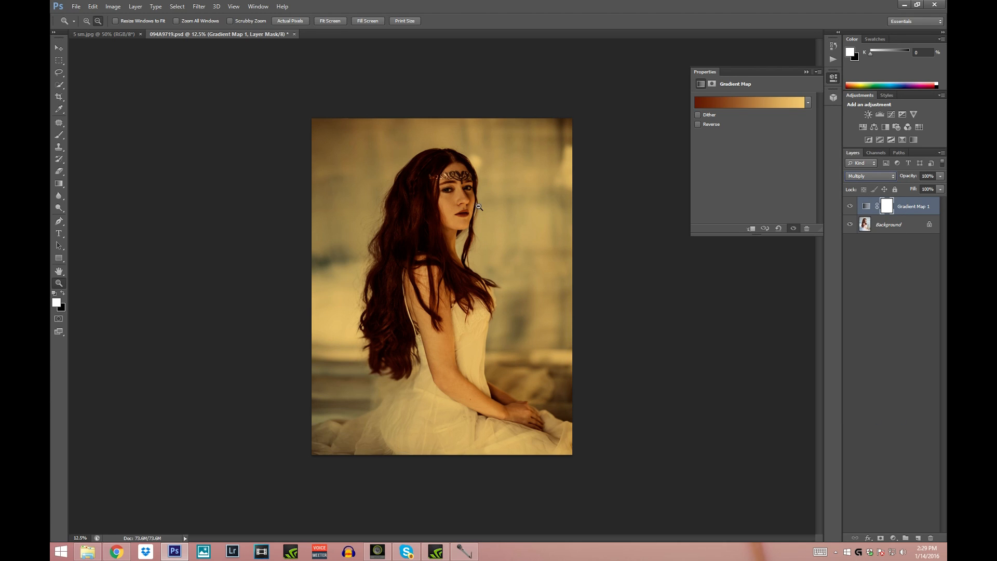
pyautogui.click(871, 176)
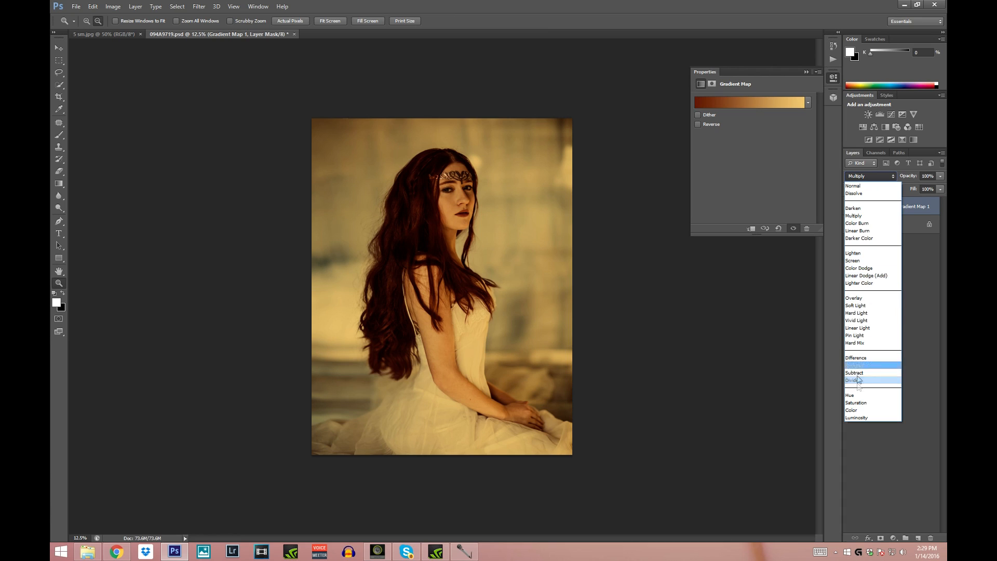
pyautogui.click(862, 216)
pyautogui.click(940, 176)
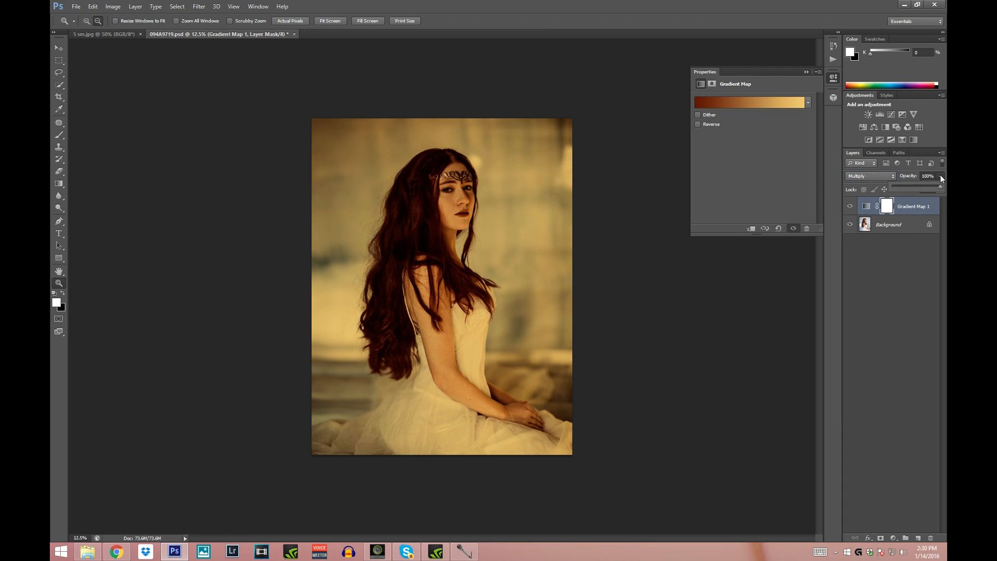
pyautogui.moveTo(923, 185); pyautogui.dragTo(922, 186)
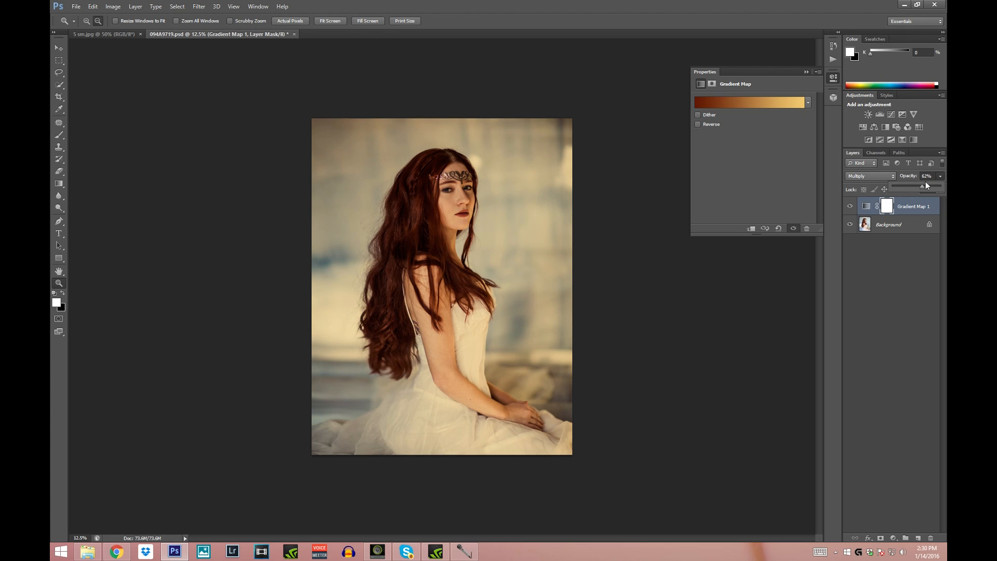
# Add a Selective Color adjustment layer directly above the Background, and set its Cyans to Yellow -21% and Black +50%
pyautogui.click(890, 226)
pyautogui.click(893, 538)
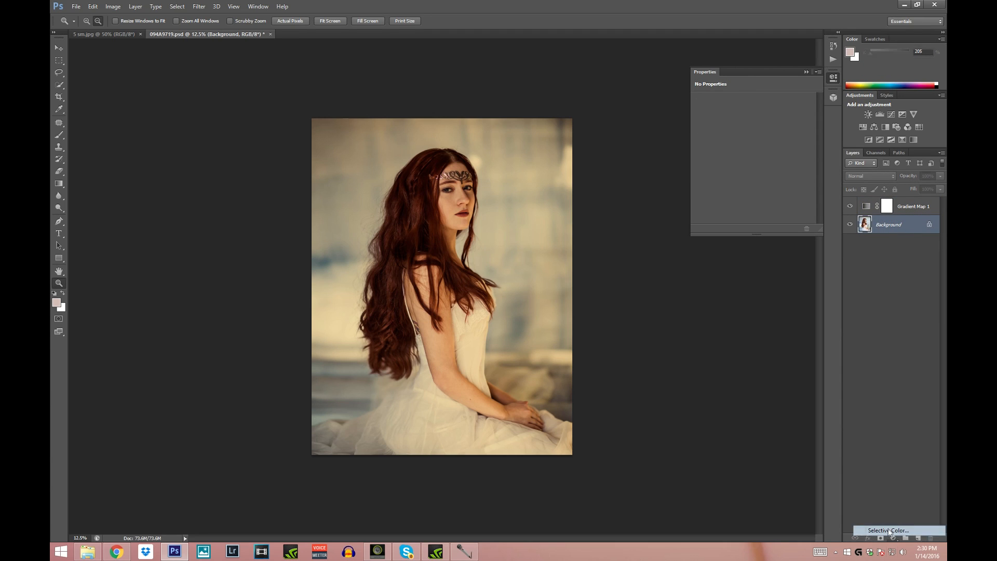
pyautogui.click(888, 530)
pyautogui.click(754, 113)
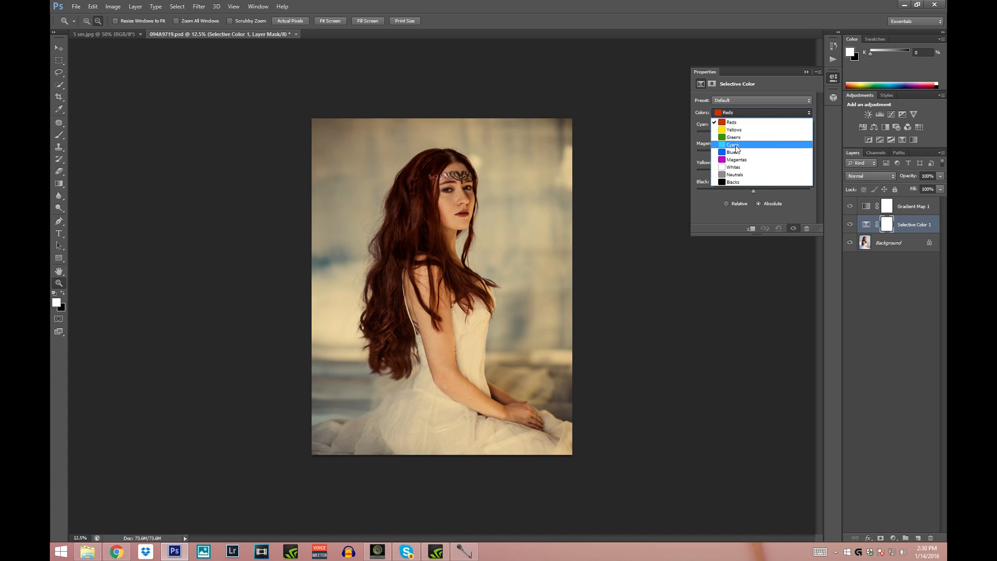
pyautogui.click(755, 139)
pyautogui.click(754, 173)
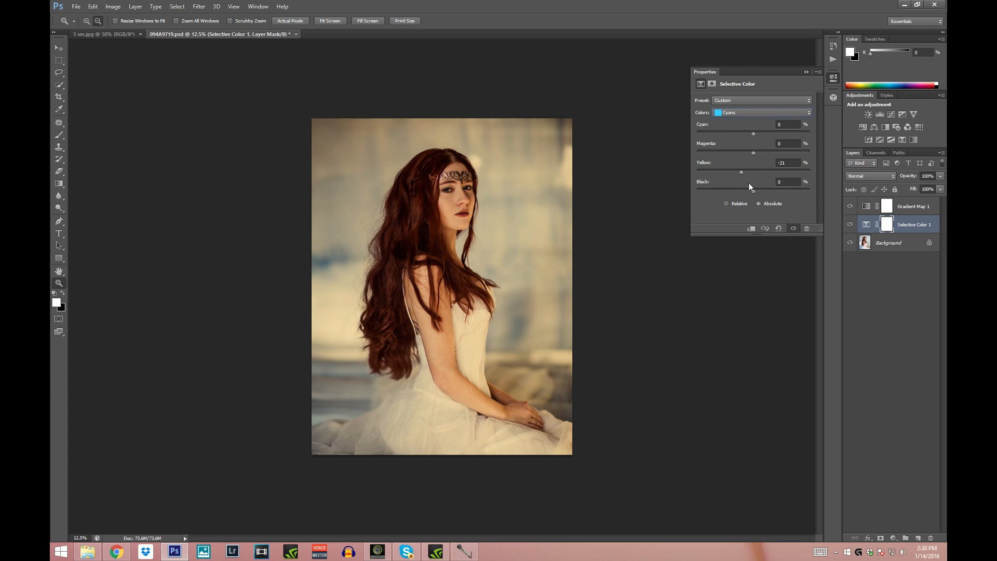
pyautogui.moveTo(754, 191); pyautogui.dragTo(775, 191)
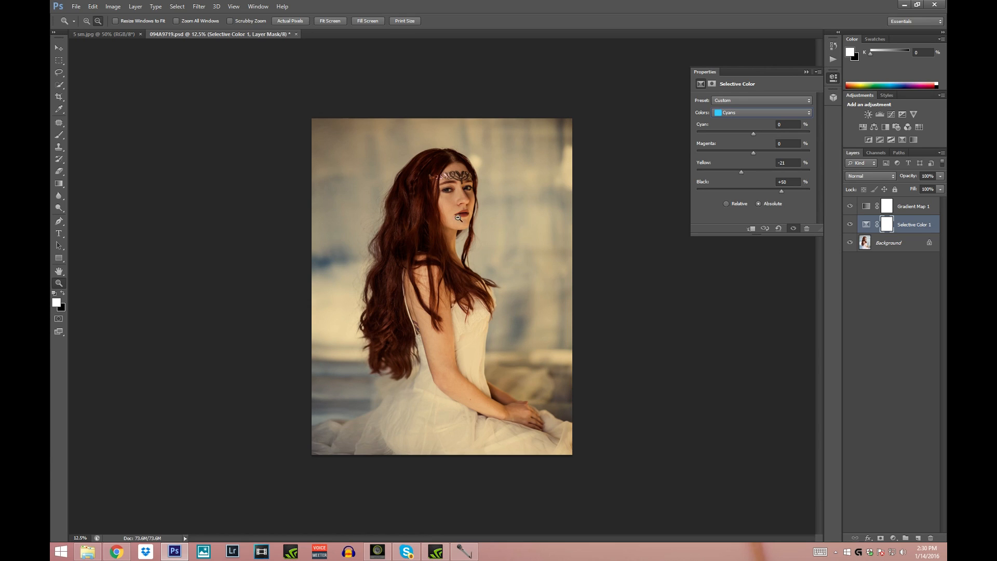
# In the Selective Color adjustment, set the Yellows to Yellow +3% and Black -40%, and the Neutrals to Yellow +2%
pyautogui.click(740, 111)
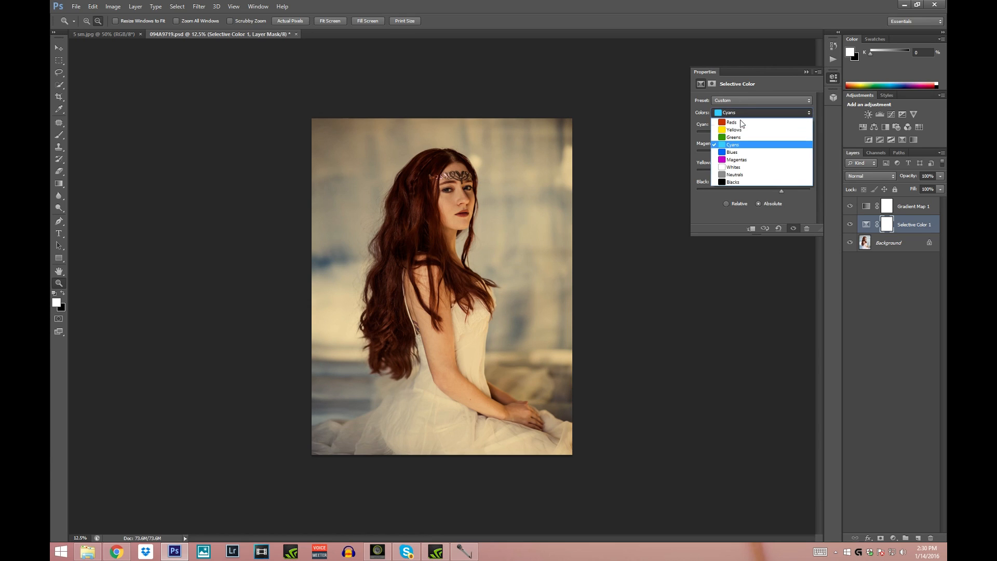
pyautogui.click(737, 127)
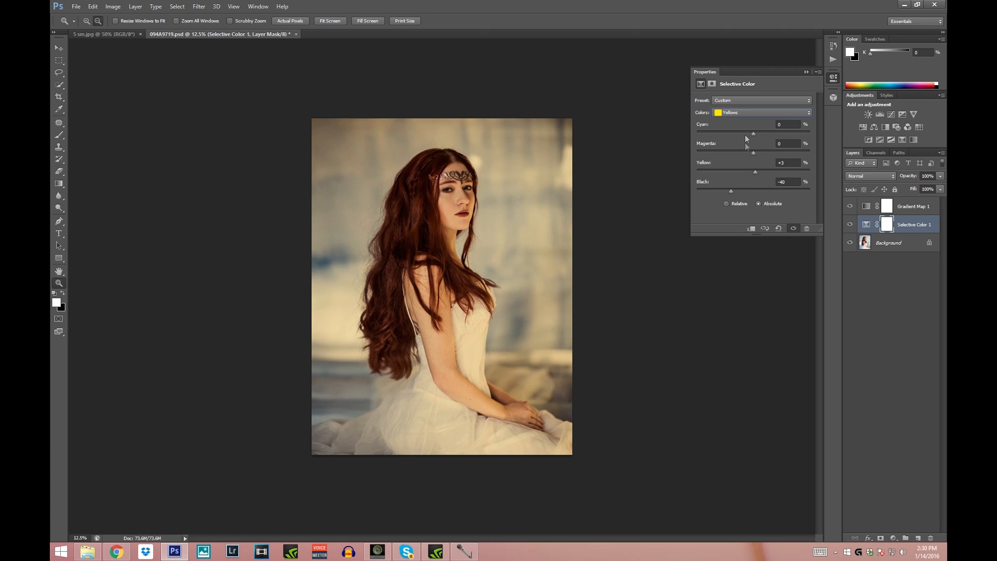
pyautogui.click(742, 112)
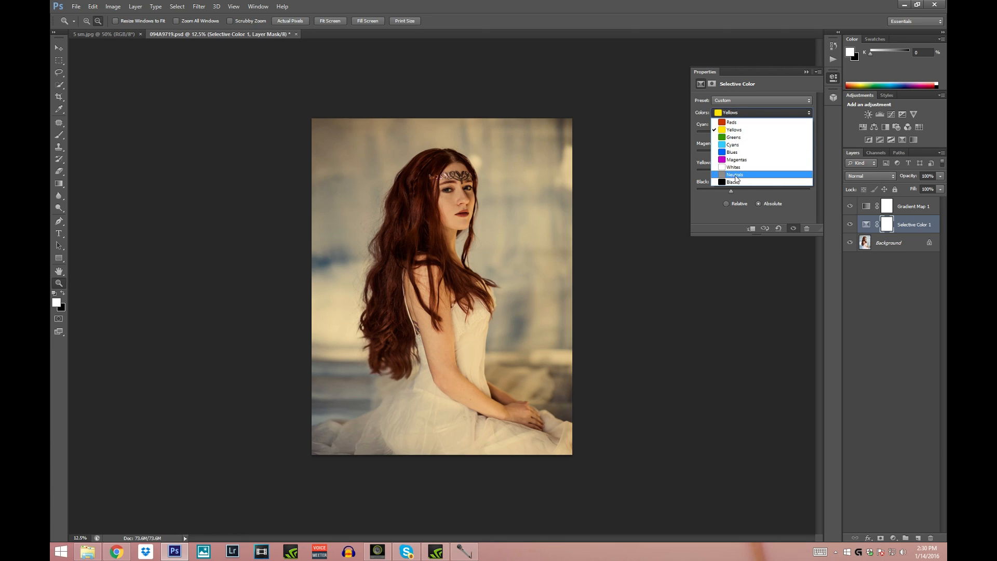
pyautogui.click(727, 178)
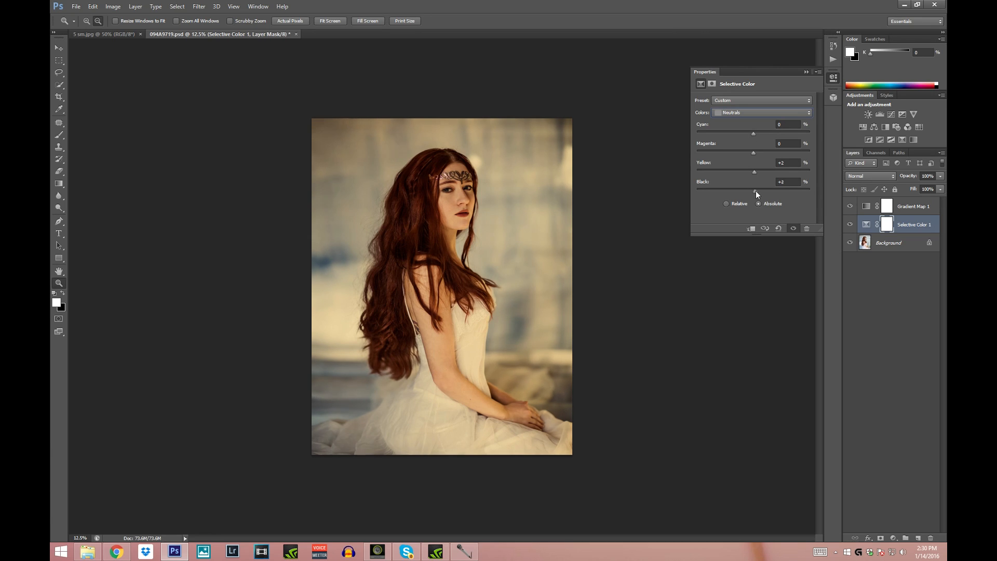
pyautogui.moveTo(754, 191); pyautogui.dragTo(753, 191)
# Fine-tune the Cyan amount of the Whites in the Selective Color adjustment and close its settings
pyautogui.click(755, 112)
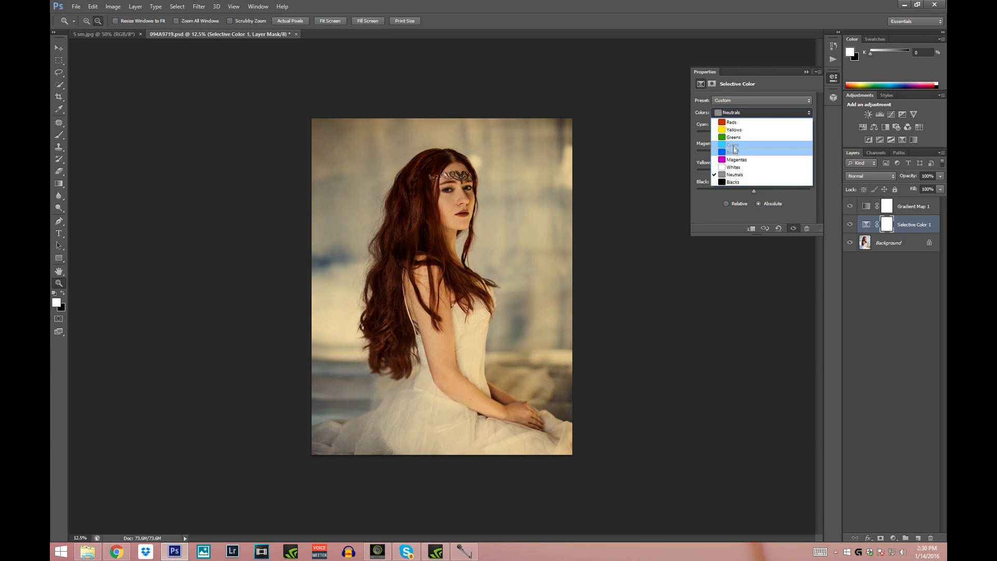
pyautogui.click(733, 166)
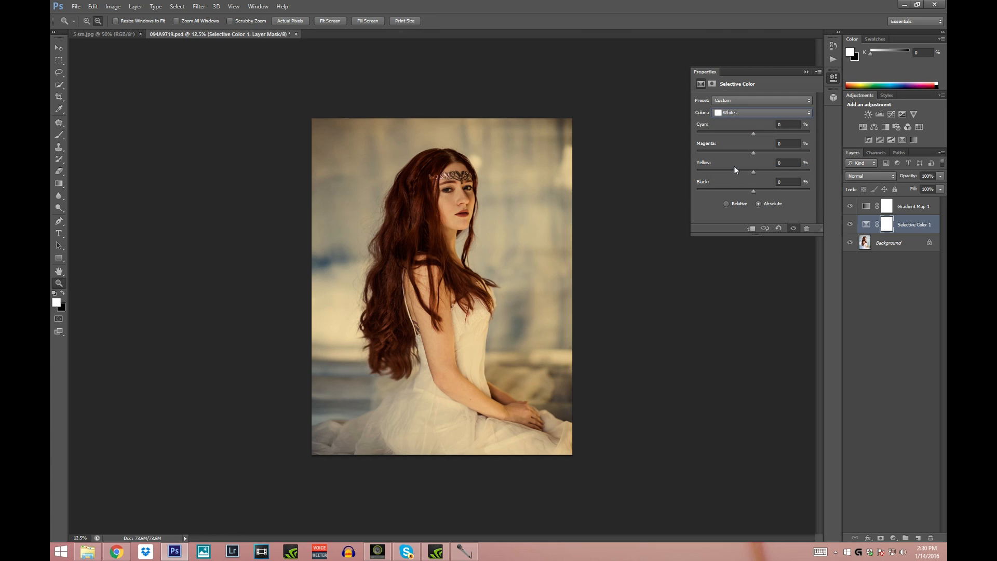
pyautogui.moveTo(753, 134)
pyautogui.mouseDown()
pyautogui.moveTo(740, 135)
pyautogui.moveTo(755, 137)
pyautogui.mouseUp()
pyautogui.click(806, 73)
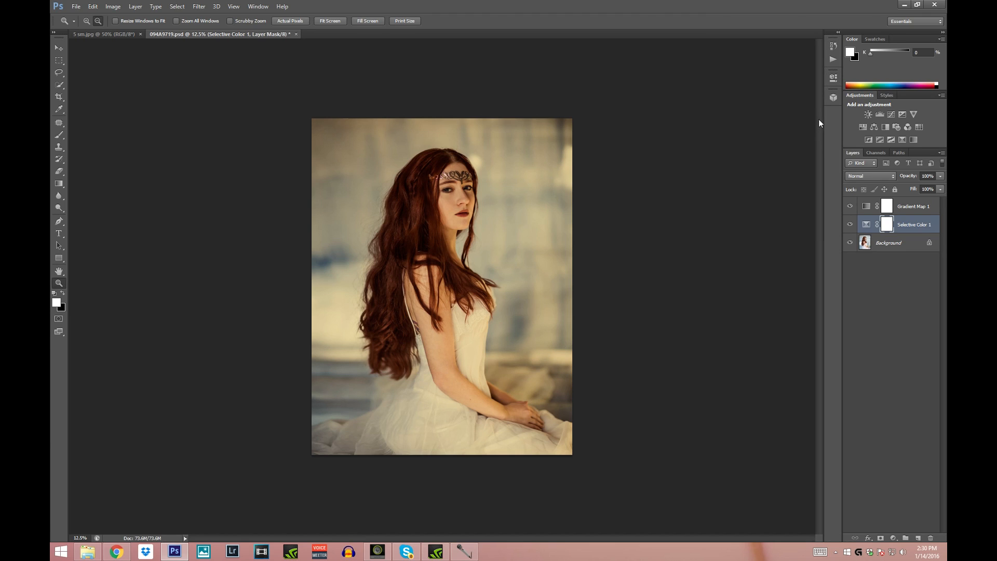
# Add a Curves adjustment layer above the Selective Color layer and lift the curve's black point slightly for faded shadows
pyautogui.click(893, 538)
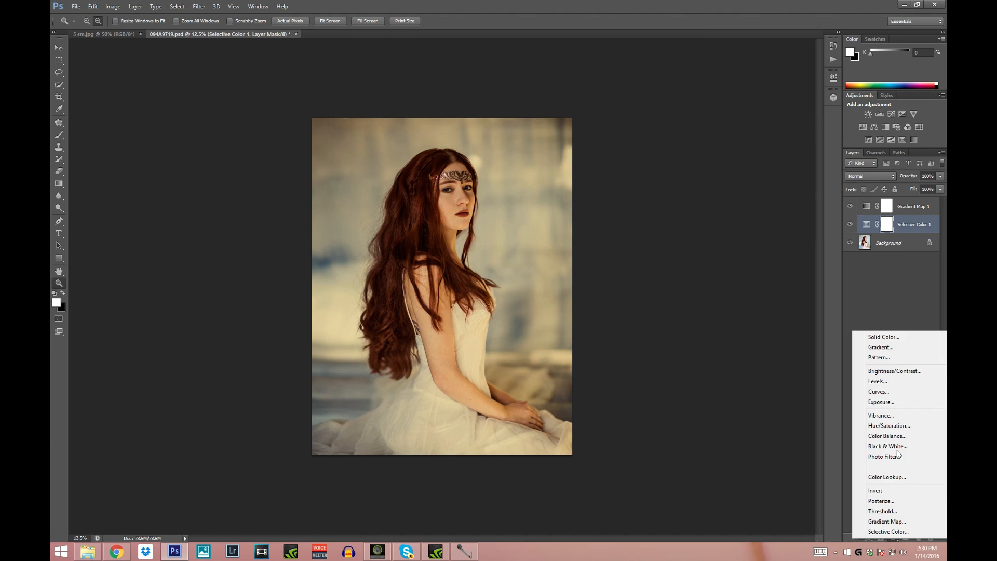
pyautogui.click(891, 392)
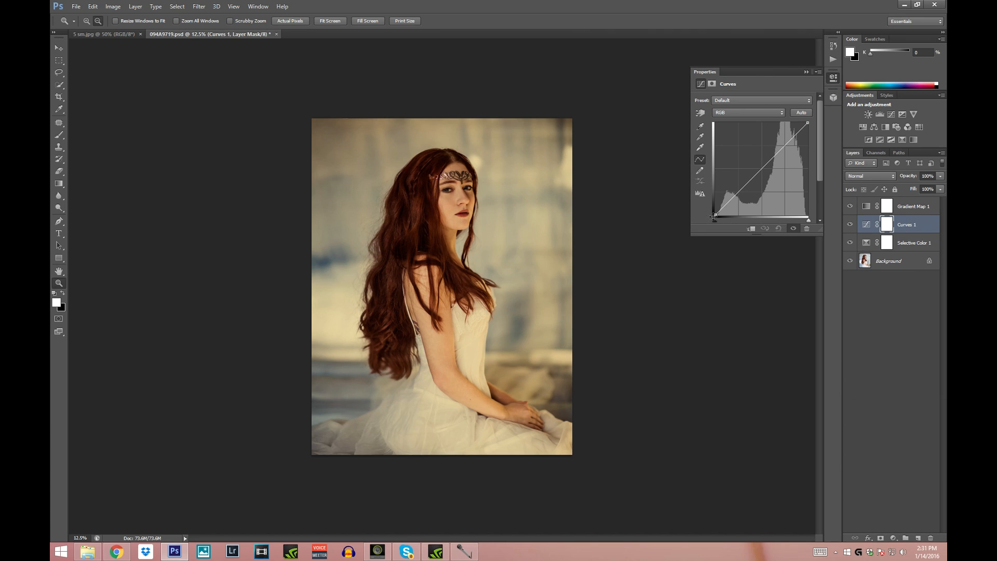
pyautogui.moveTo(714, 215); pyautogui.dragTo(709, 209)
pyautogui.click(808, 72)
# Add a second Curves adjustment layer, anchor the shadows on the curve and pull the midtones down slightly, checking the reference image 5 sm.jpg
pyautogui.click(893, 537)
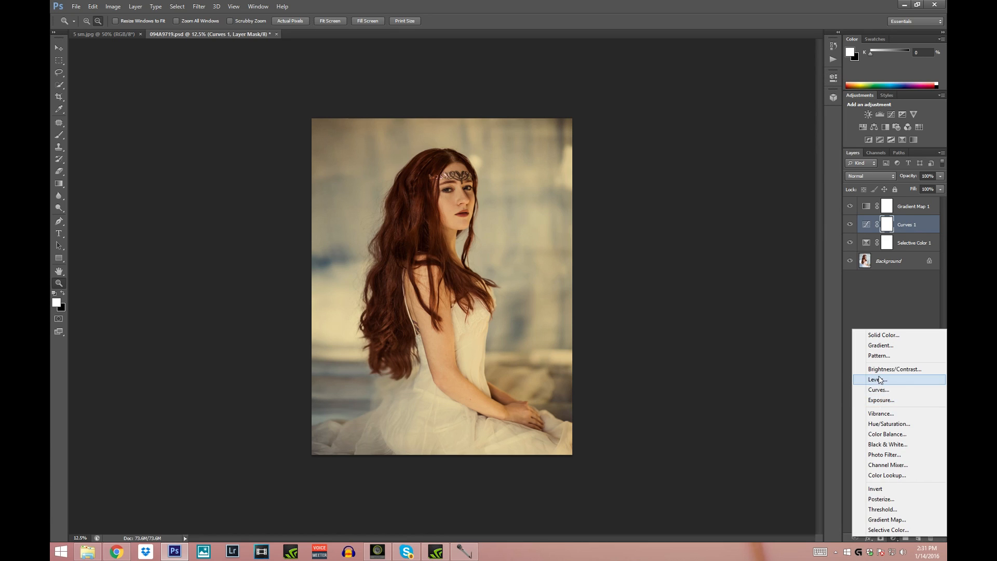
pyautogui.click(881, 392)
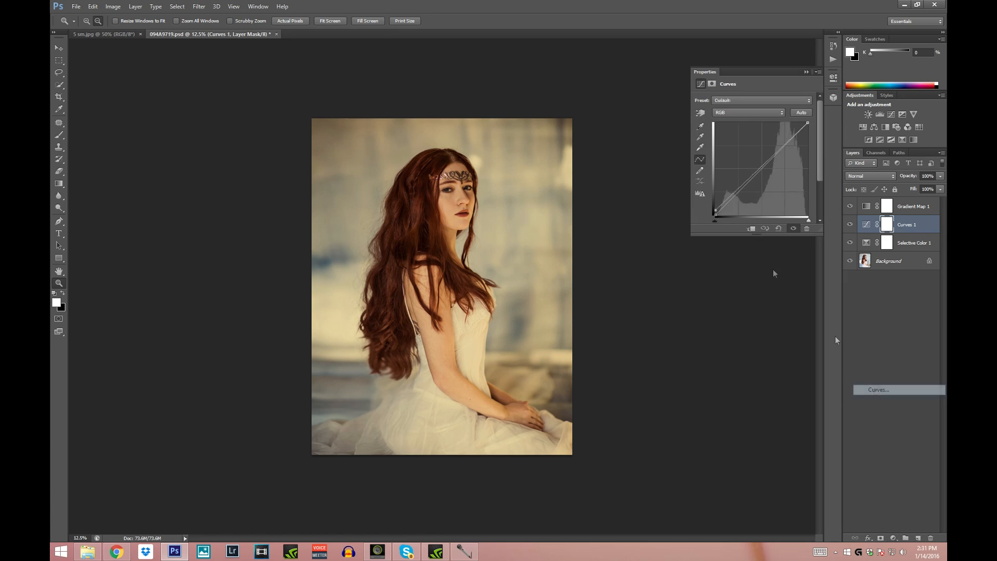
pyautogui.click(736, 194)
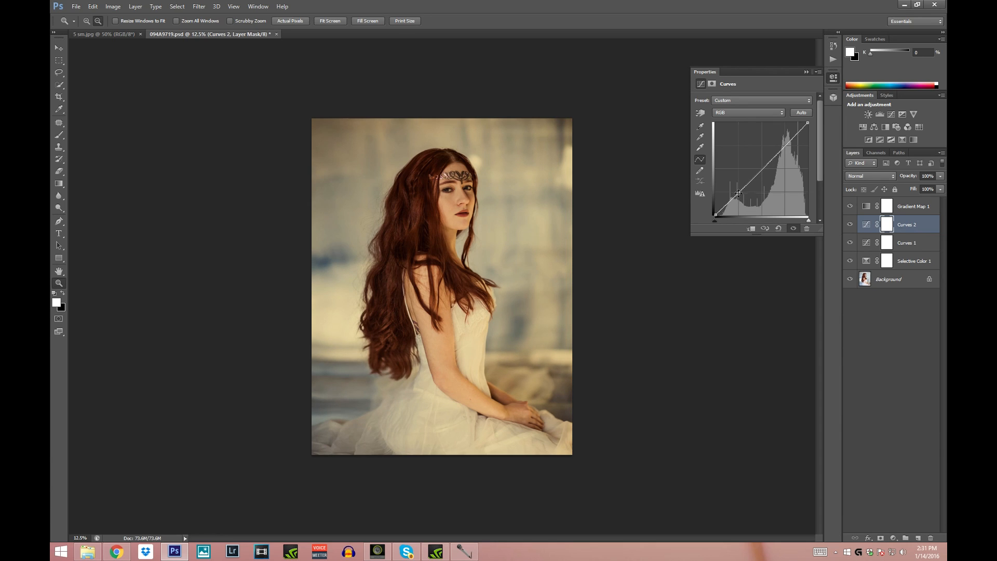
pyautogui.moveTo(760, 168); pyautogui.dragTo(760, 174)
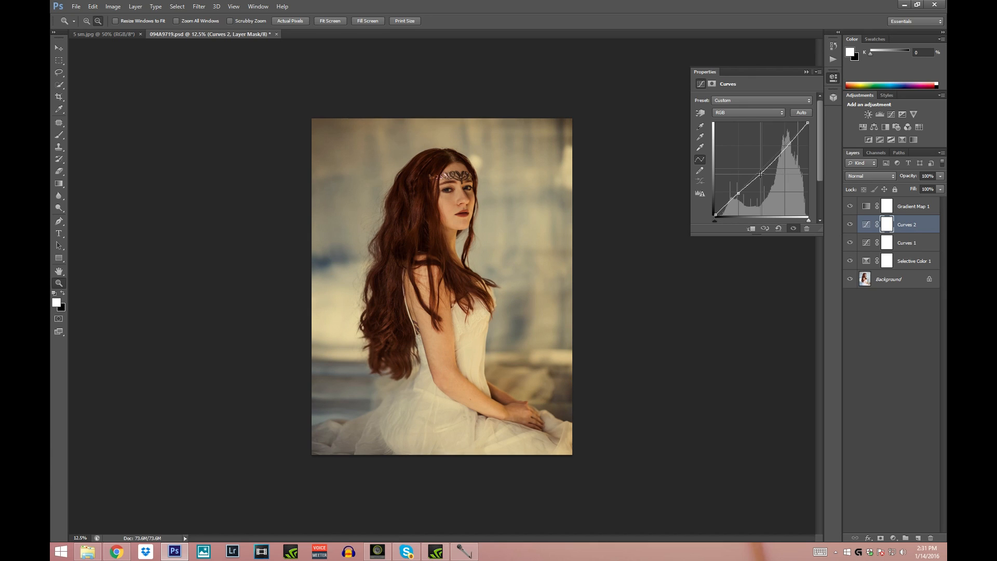
pyautogui.click(804, 72)
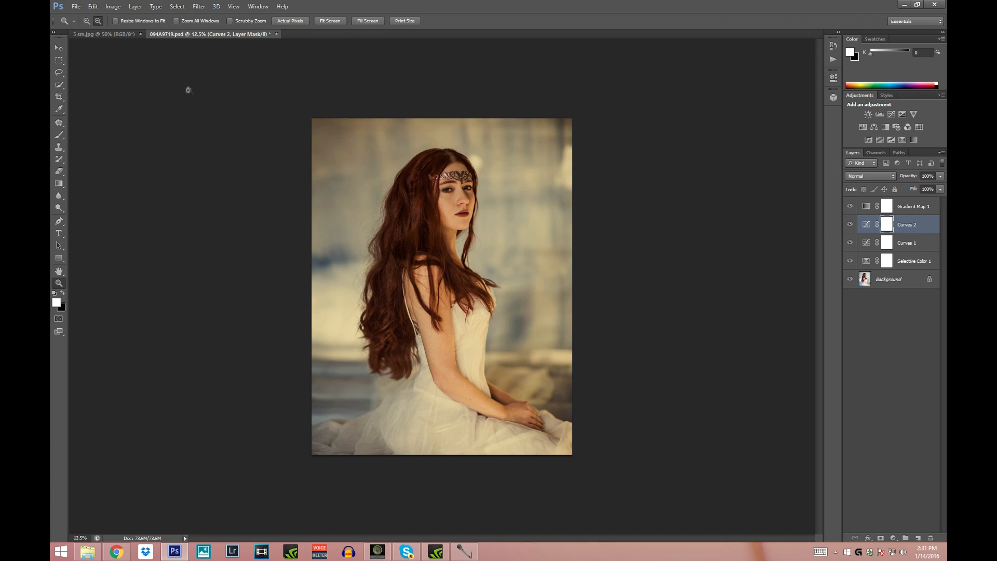
pyautogui.click(100, 32)
pyautogui.click(169, 32)
# Add a second Selective Color adjustment layer above Curves 2, reduce the Cyan of the Reds and fine-tune their Magenta
pyautogui.click(893, 538)
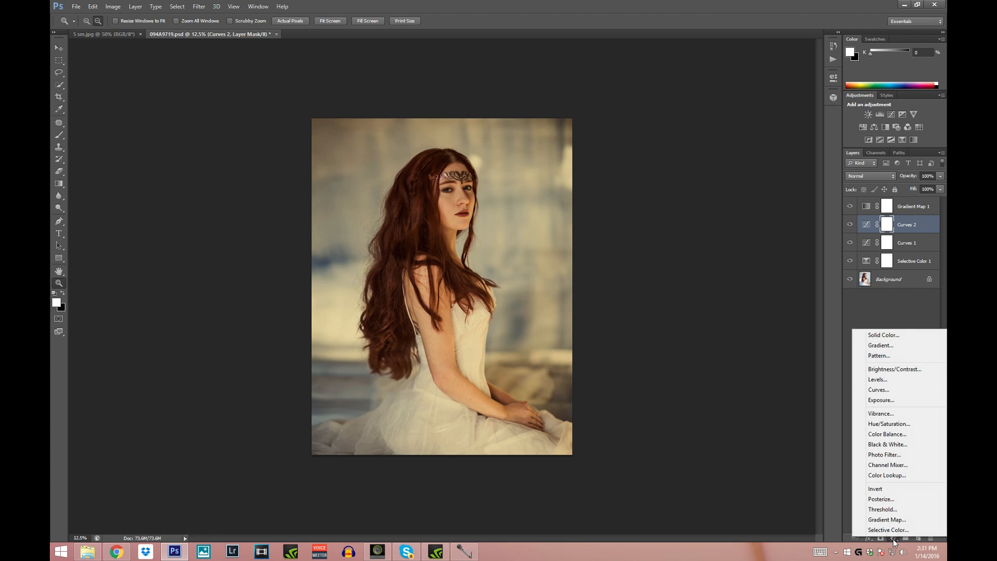
pyautogui.click(895, 532)
pyautogui.click(733, 114)
pyautogui.click(727, 113)
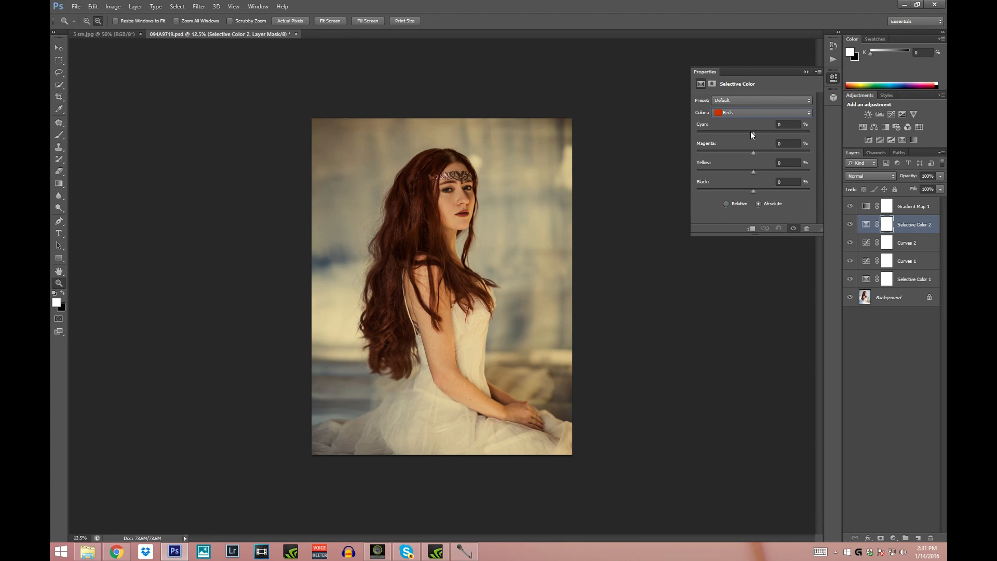
pyautogui.moveTo(752, 134); pyautogui.dragTo(740, 136)
pyautogui.moveTo(756, 155); pyautogui.dragTo(760, 155)
pyautogui.moveTo(748, 153); pyautogui.dragTo(752, 152)
pyautogui.click(806, 72)
# Add another mask to the second Selective Color layer and invert its original layer mask to black
pyautogui.click(880, 538)
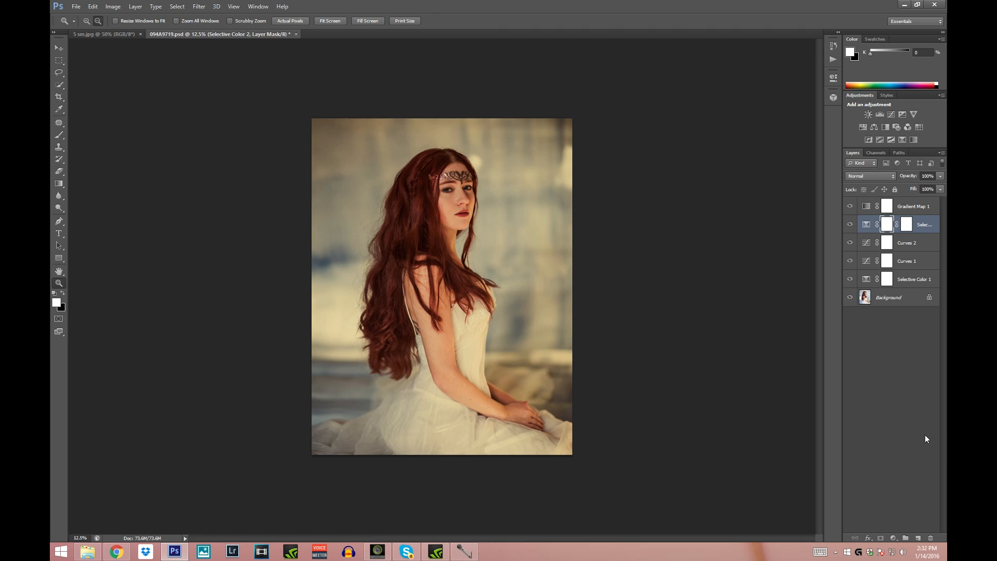
pyautogui.hotkey('ctrl', 'i')
pyautogui.click(113, 7)
pyautogui.moveTo(123, 32)
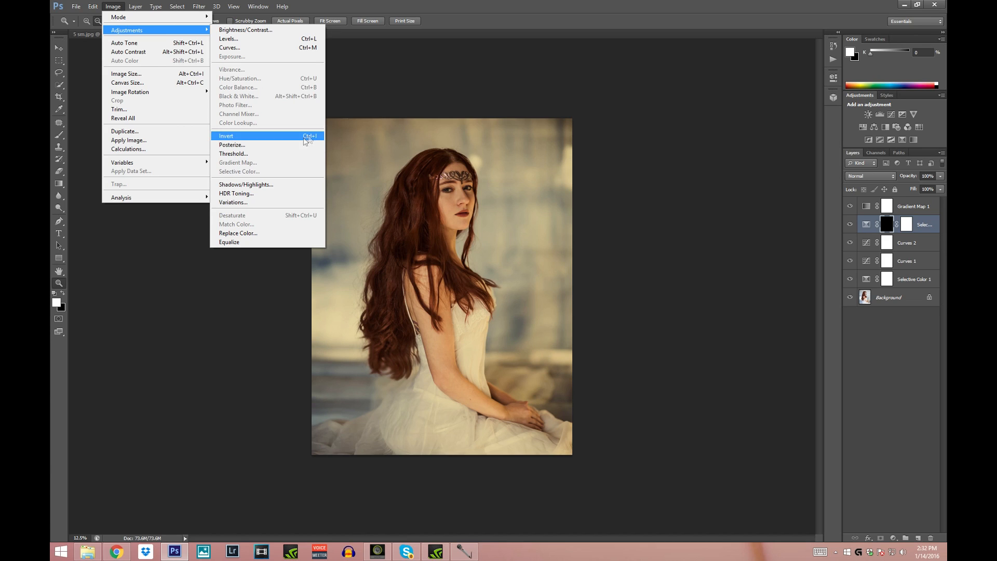
pyautogui.click(487, 165)
# Paint white over the woman's hair on the black Selective Color mask with a soft 411 px brush
pyautogui.click(58, 134)
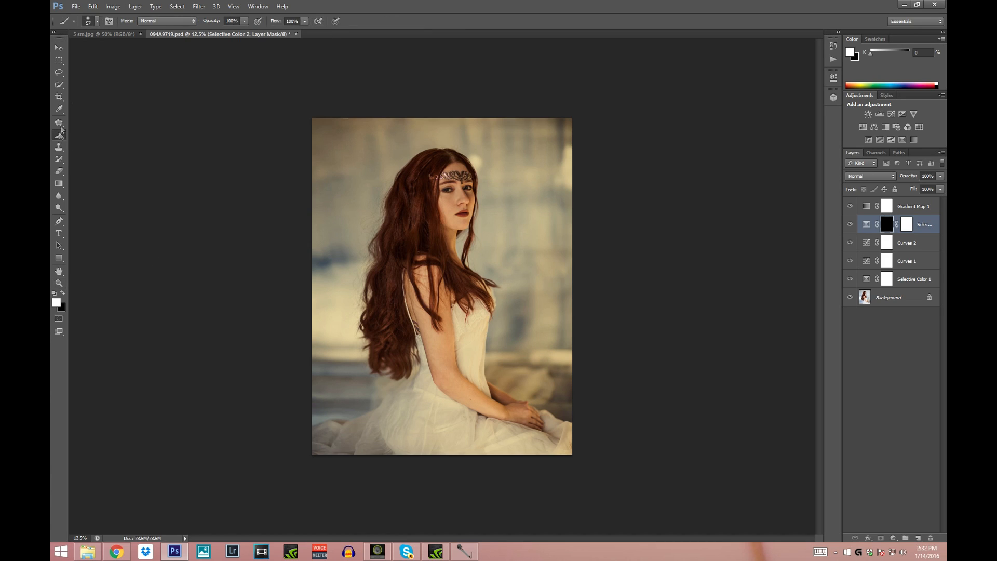
pyautogui.click(97, 21)
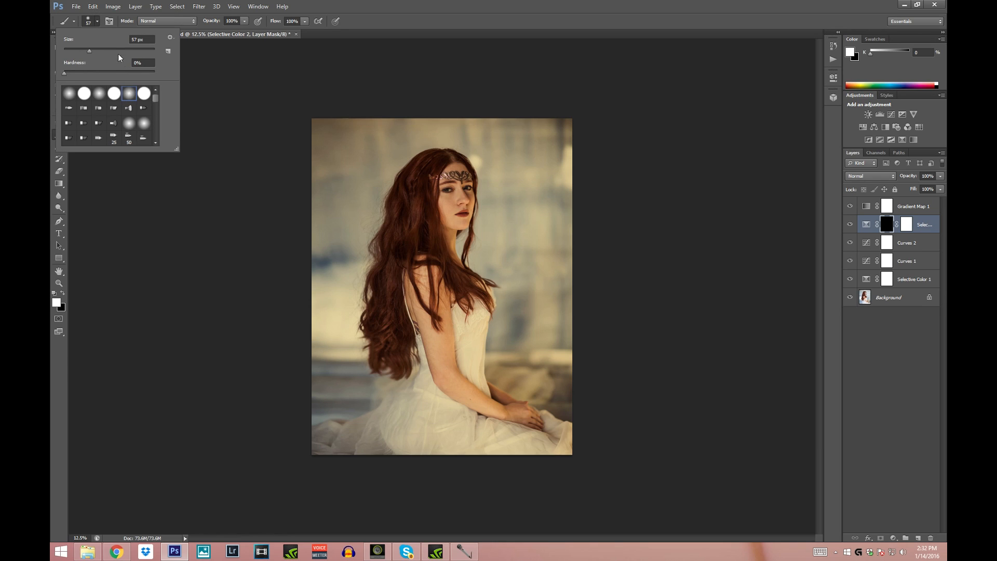
pyautogui.click(59, 283)
pyautogui.click(86, 21)
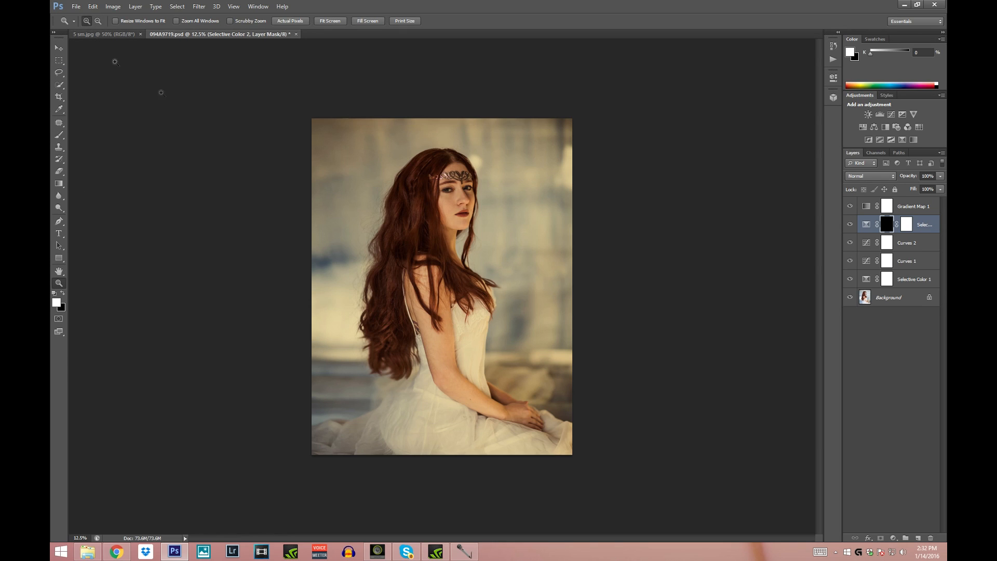
pyautogui.click(469, 268)
pyautogui.click(59, 134)
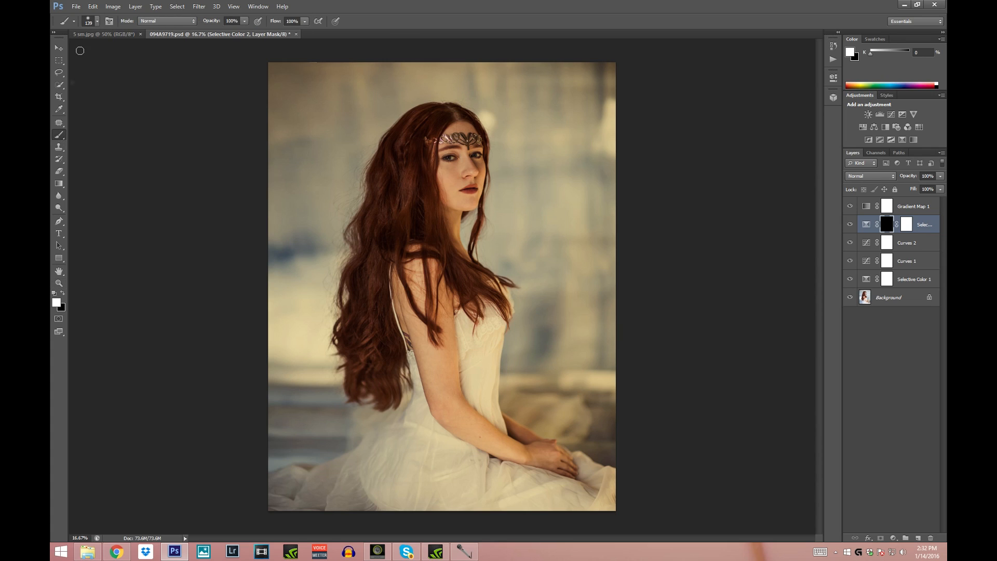
pyautogui.click(96, 21)
pyautogui.click(396, 183)
pyautogui.moveTo(409, 292)
pyautogui.mouseDown()
pyautogui.moveTo(445, 320)
pyautogui.moveTo(474, 297)
pyautogui.moveTo(500, 312)
pyautogui.moveTo(466, 276)
pyautogui.moveTo(497, 293)
pyautogui.mouseUp()
# Paint white over the lips on the second Selective Color mask with a soft 141 px brush
pyautogui.click(94, 22)
pyautogui.click(104, 49)
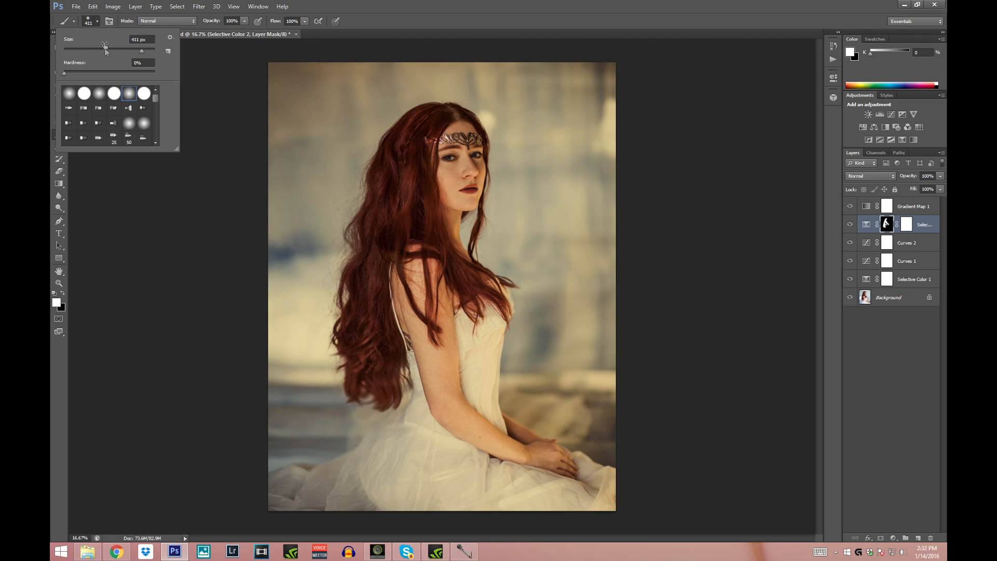
pyautogui.click(458, 123)
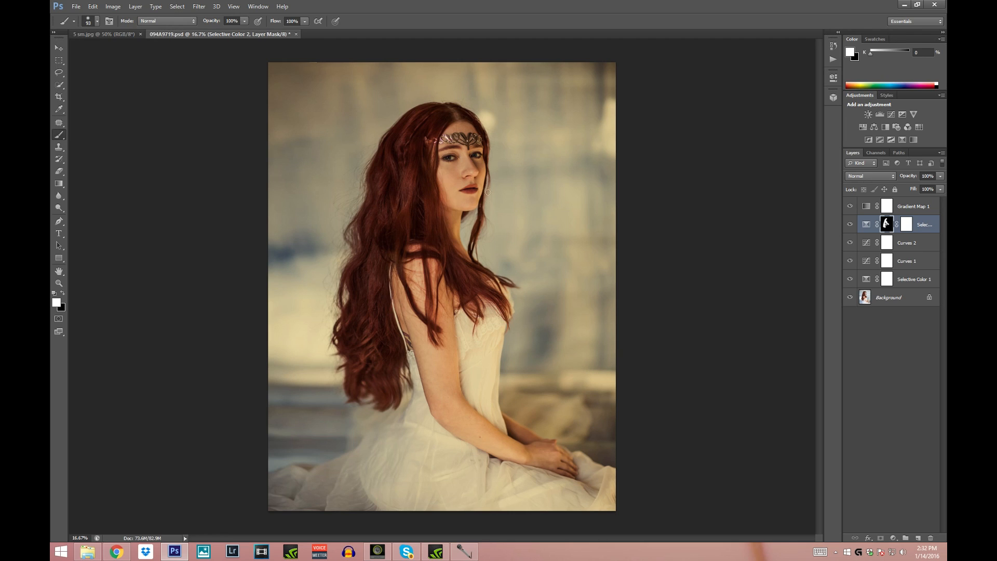
pyautogui.click(59, 283)
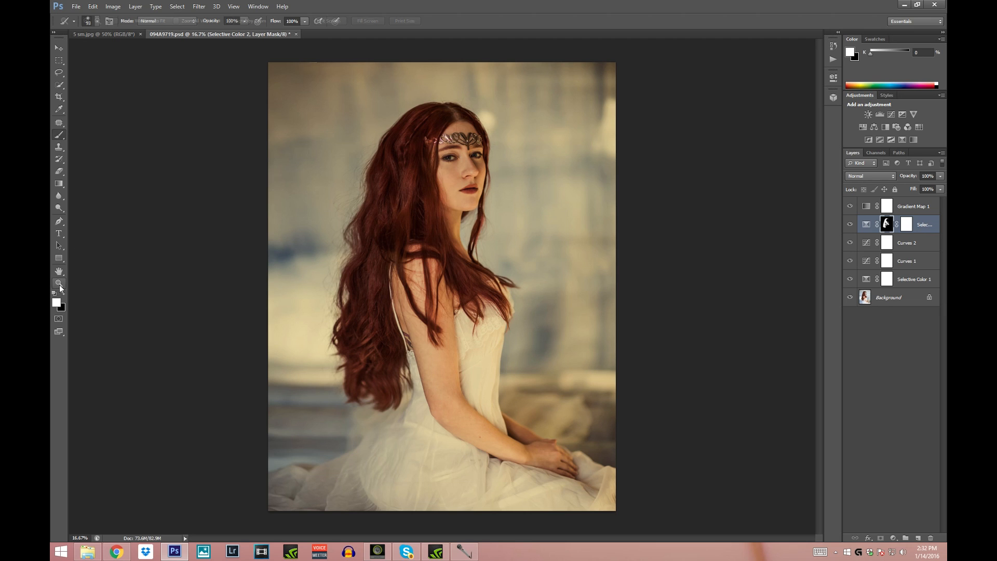
pyautogui.click(536, 202)
pyautogui.click(535, 202)
pyautogui.click(335, 170)
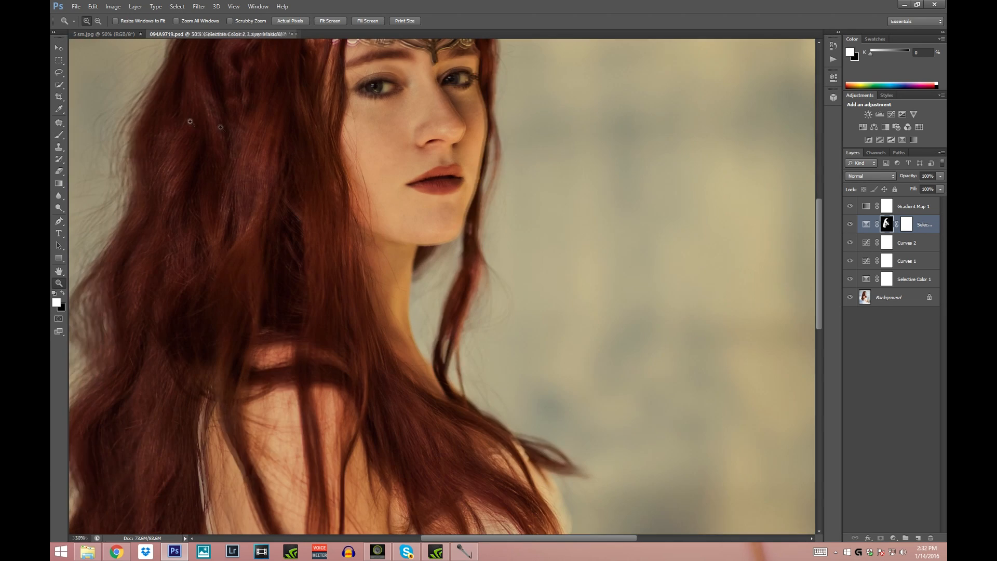
pyautogui.click(60, 135)
pyautogui.click(97, 22)
pyautogui.moveTo(110, 49); pyautogui.dragTo(120, 49)
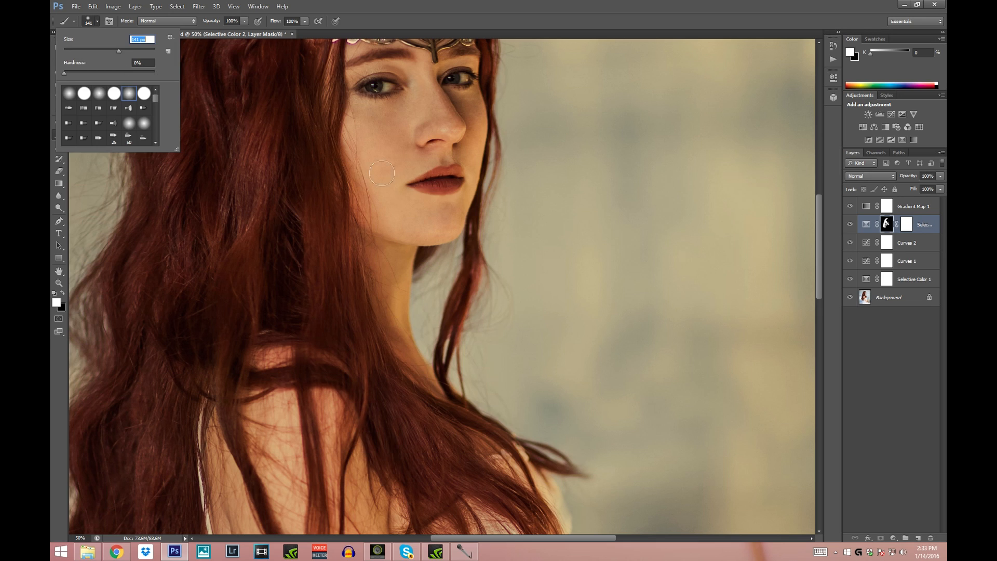
pyautogui.click(434, 181)
pyautogui.moveTo(434, 181); pyautogui.dragTo(452, 179)
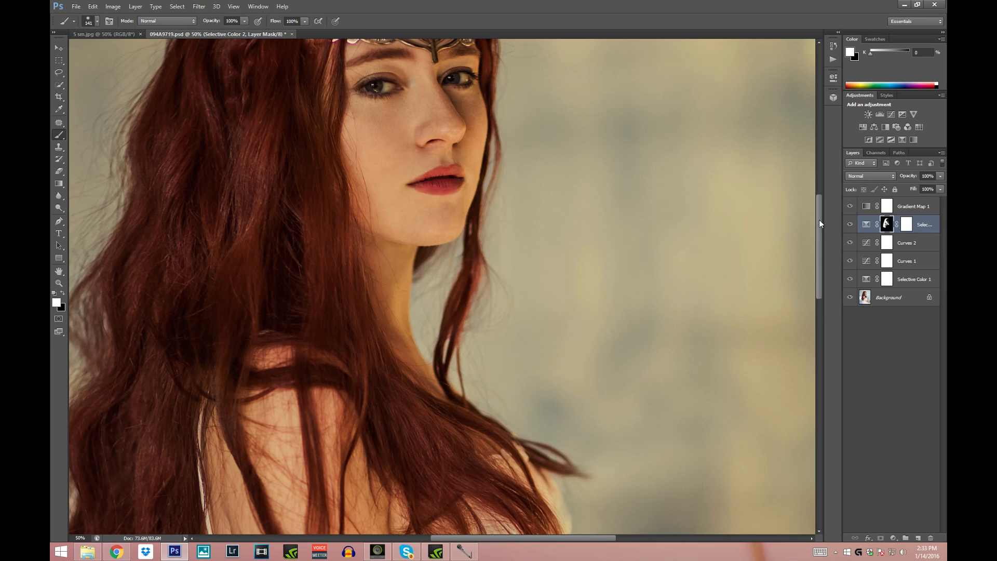
# Paint white over both eyebrows on the same mask with a soft 66 px brush
pyautogui.moveTo(819, 220); pyautogui.dragTo(819, 199)
pyautogui.click(97, 22)
pyautogui.moveTo(120, 49); pyautogui.dragTo(114, 48)
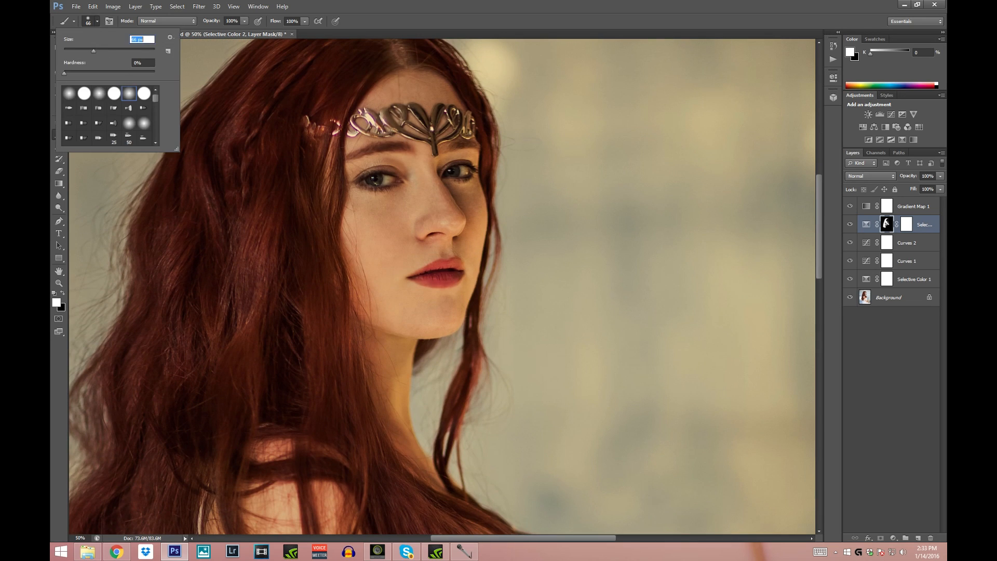
pyautogui.click(398, 147)
pyautogui.moveTo(399, 146)
pyautogui.mouseDown()
pyautogui.moveTo(369, 152)
pyautogui.moveTo(452, 147)
pyautogui.mouseUp()
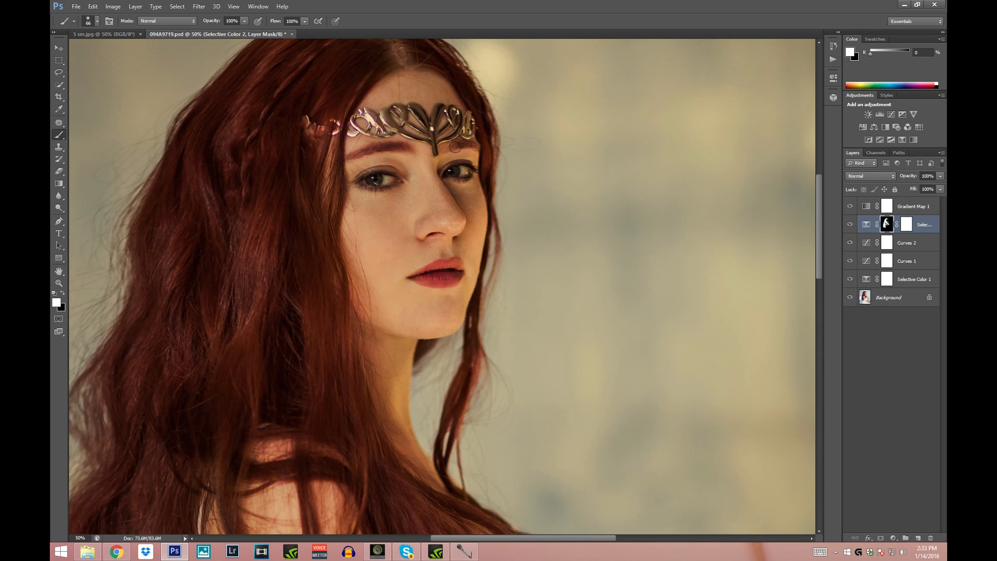
# Compare the whole portrait with and without the masked Selective Color adjustment
pyautogui.click(59, 283)
pyautogui.click(98, 21)
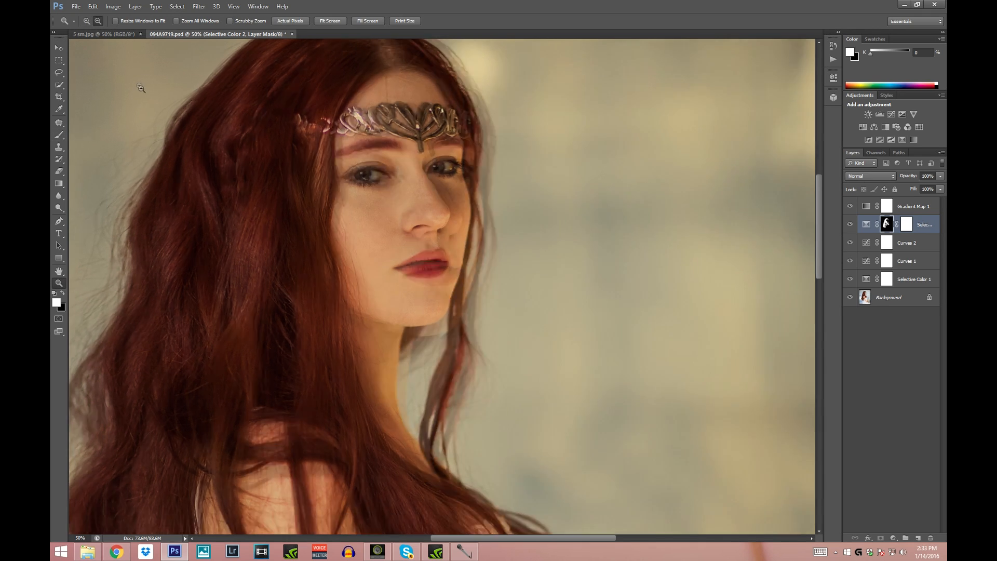
pyautogui.click(140, 86)
pyautogui.click(154, 109)
pyautogui.click(174, 118)
pyautogui.click(849, 224)
pyautogui.click(850, 224)
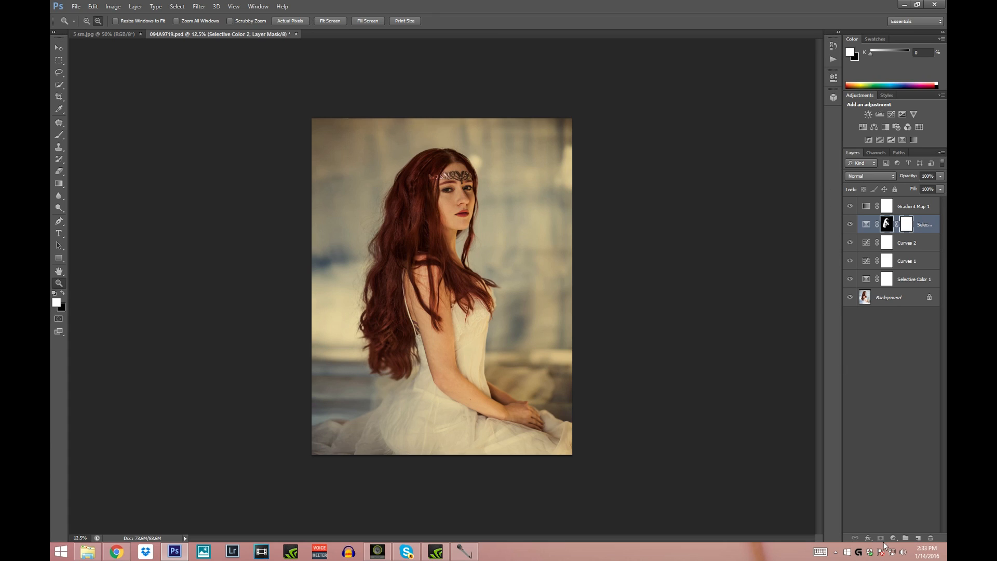
# Create a layer group and move the Gradient Map, both Selective Color and both Curves adjustment layers into it
pyautogui.click(905, 538)
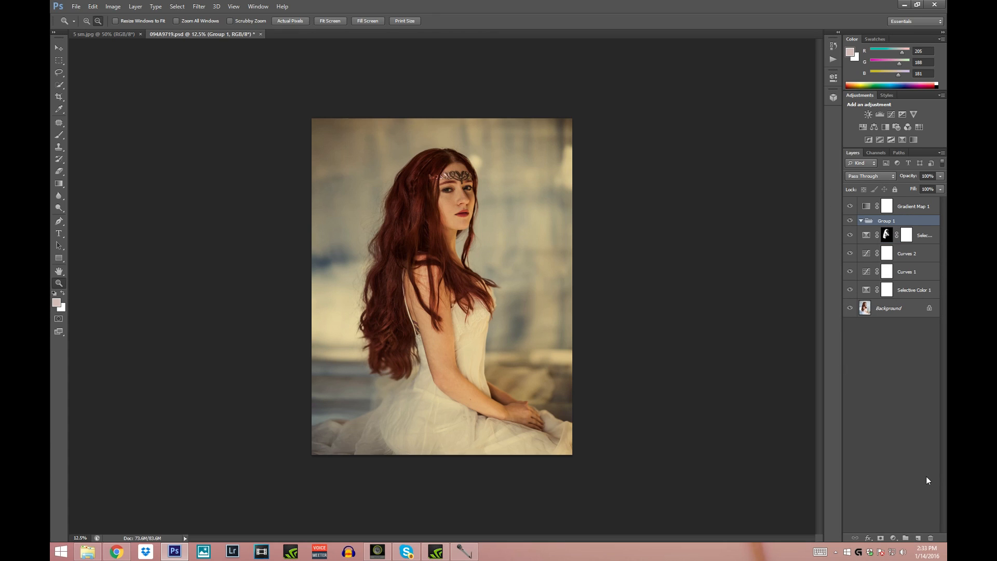
pyautogui.moveTo(886, 206); pyautogui.dragTo(883, 221)
pyautogui.click(916, 221)
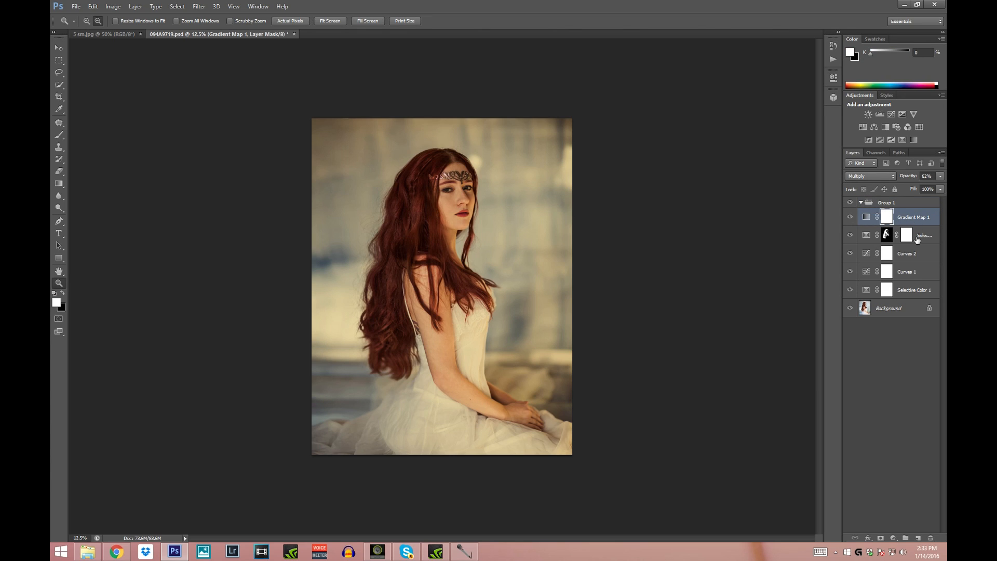
pyautogui.keyDown('ctrl'); pyautogui.click(917, 239); pyautogui.keyUp('ctrl')
pyautogui.keyDown('ctrl'); pyautogui.click(910, 256); pyautogui.keyUp('ctrl')
pyautogui.keyDown('ctrl'); pyautogui.click(904, 275); pyautogui.keyUp('ctrl')
pyautogui.keyDown('ctrl'); pyautogui.click(904, 285); pyautogui.keyUp('ctrl')
pyautogui.moveTo(903, 285); pyautogui.dragTo(869, 205)
# Compare the portrait before and after grading by repeatedly hiding and showing the adjustment layer group
pyautogui.click(849, 203)
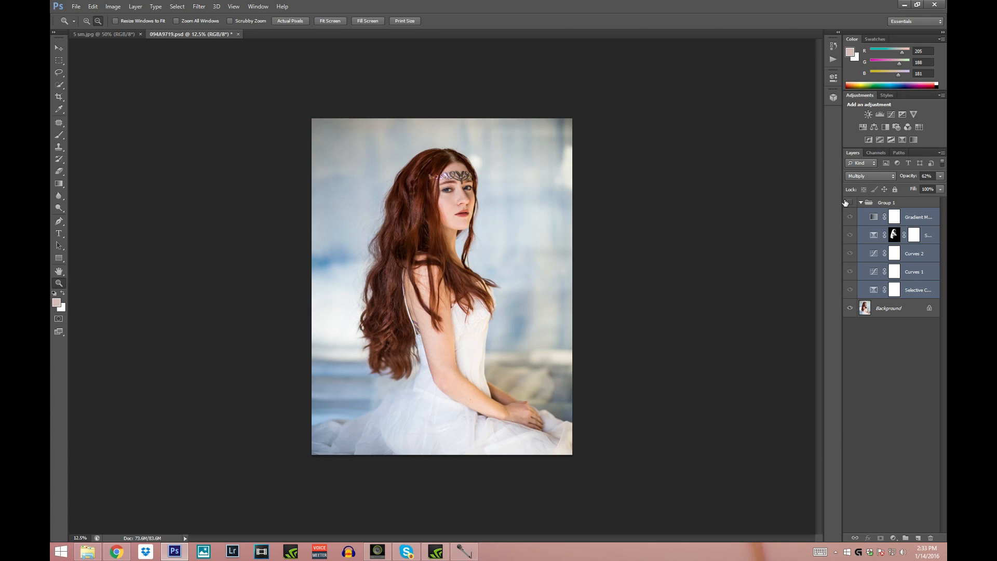
pyautogui.click(848, 203)
pyautogui.click(848, 203)
pyautogui.click(848, 202)
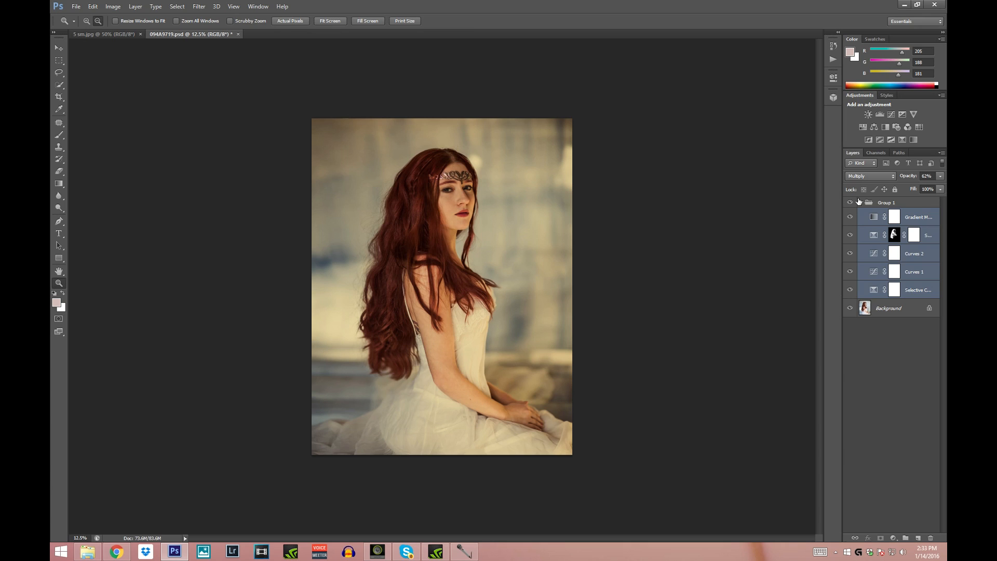
pyautogui.click(849, 203)
pyautogui.click(849, 203)
pyautogui.click(849, 203)
pyautogui.click(849, 203)
pyautogui.click(849, 203)
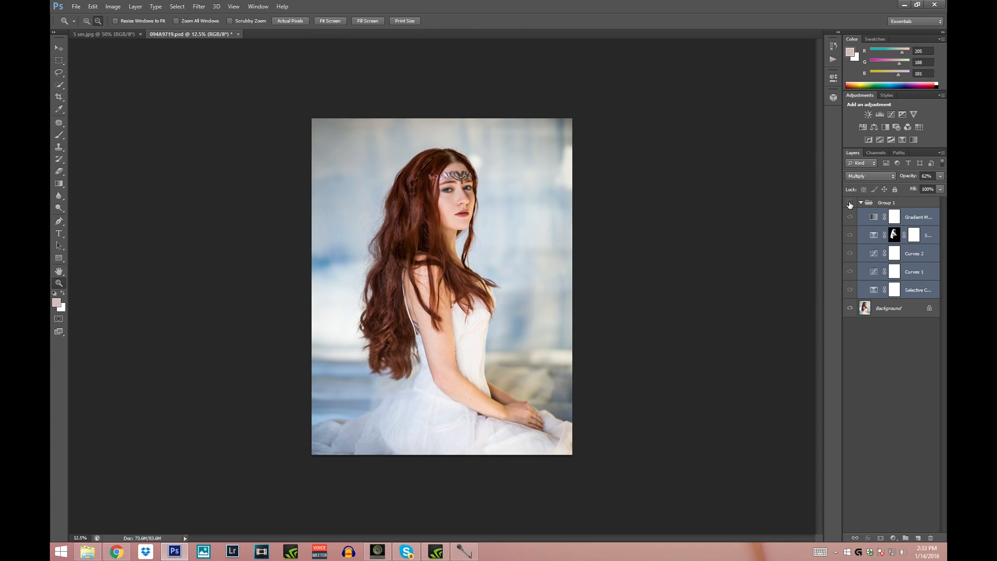
pyautogui.click(849, 203)
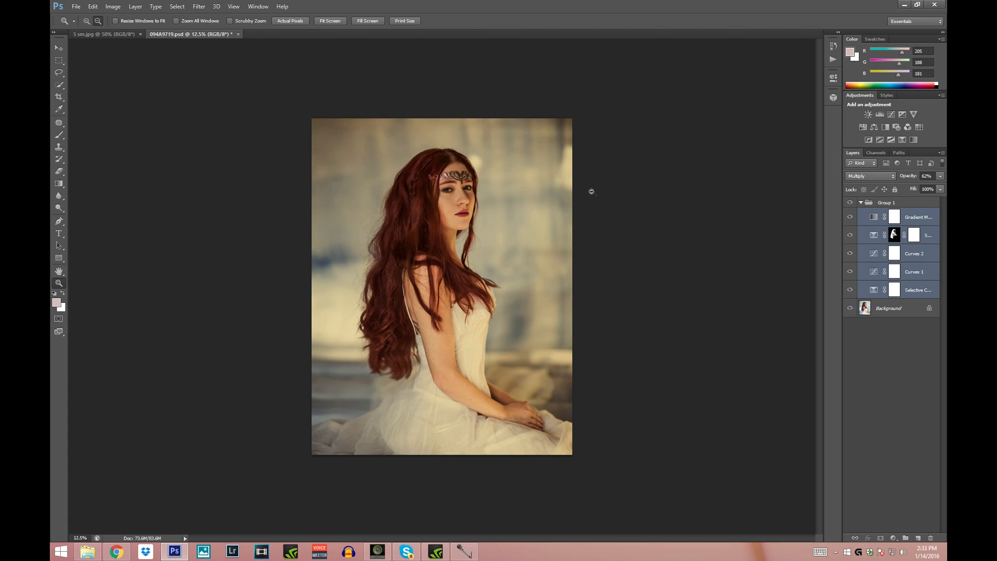
# Compare the graded portrait with the reference image 5 sm.jpg at a similar display size
pyautogui.click(98, 35)
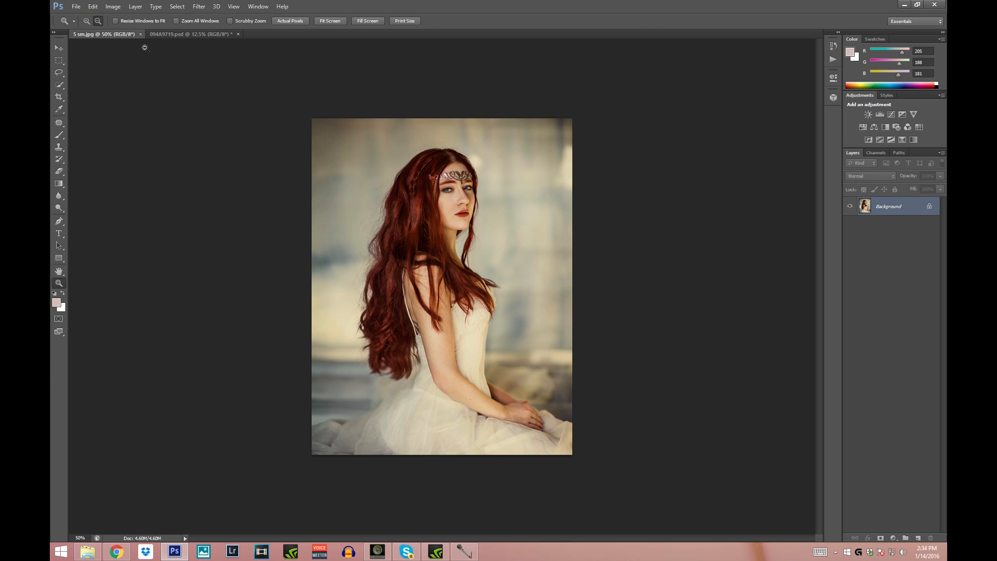
pyautogui.click(155, 30)
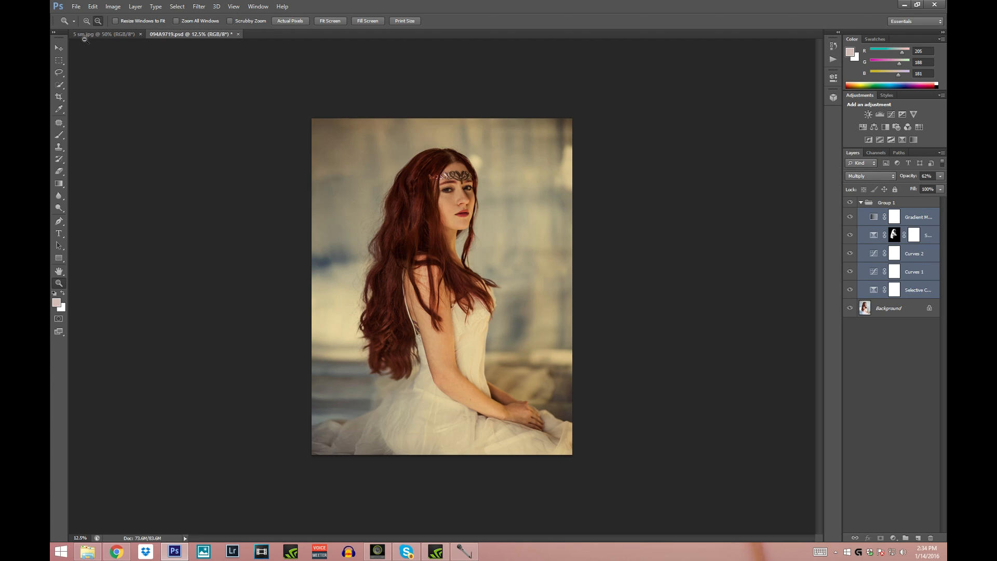
pyautogui.click(96, 23)
pyautogui.click(244, 133)
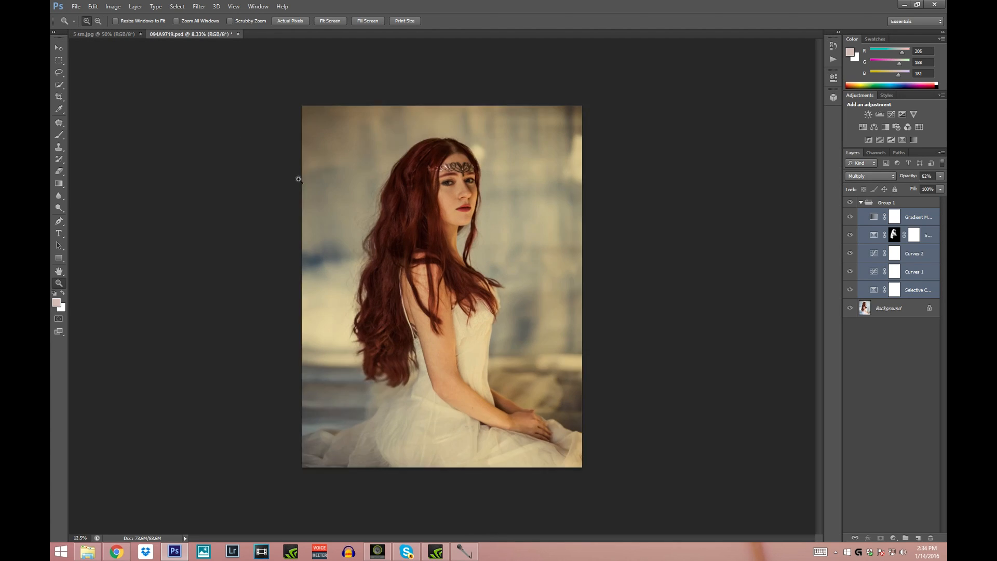
pyautogui.click(118, 30)
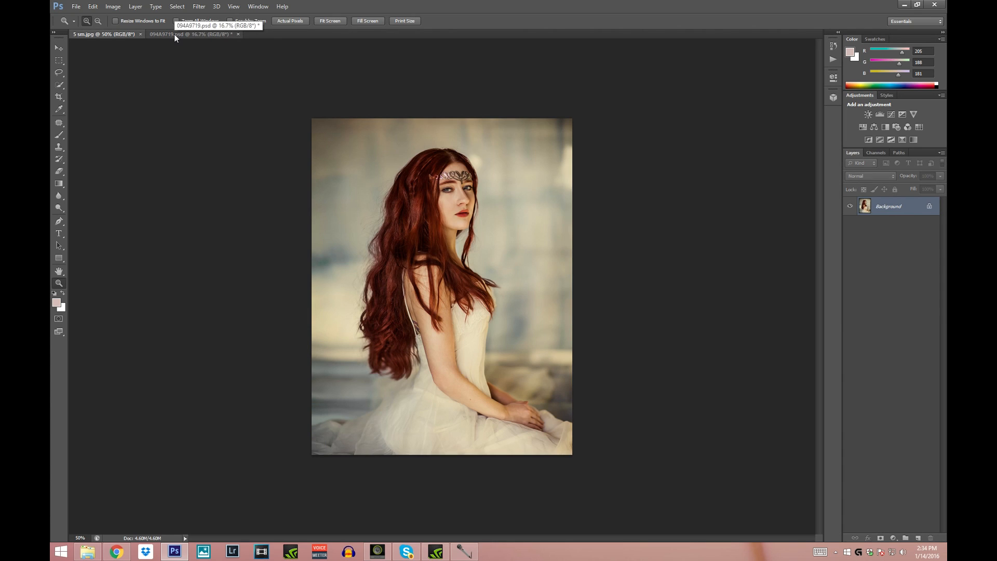
pyautogui.click(174, 33)
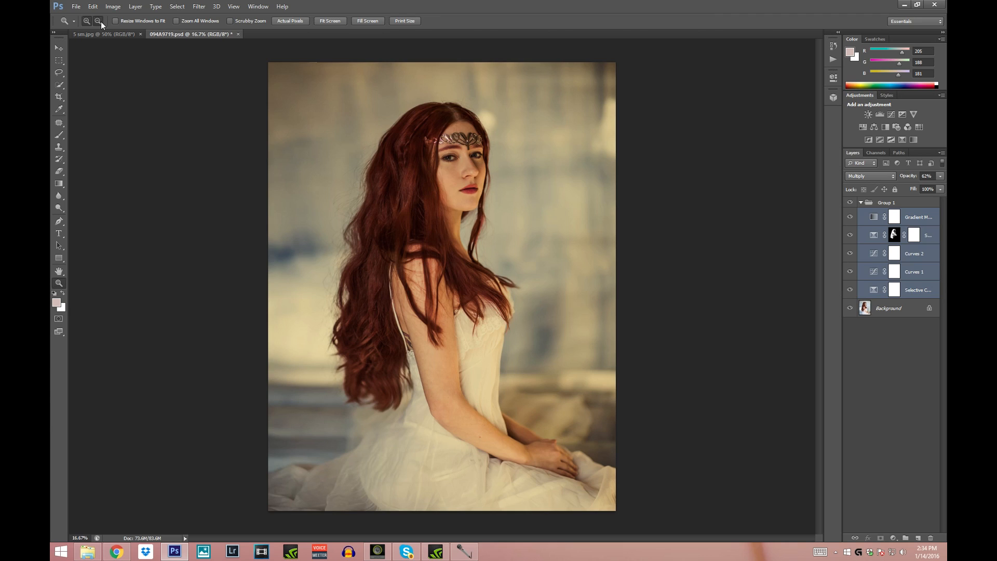
pyautogui.click(301, 136)
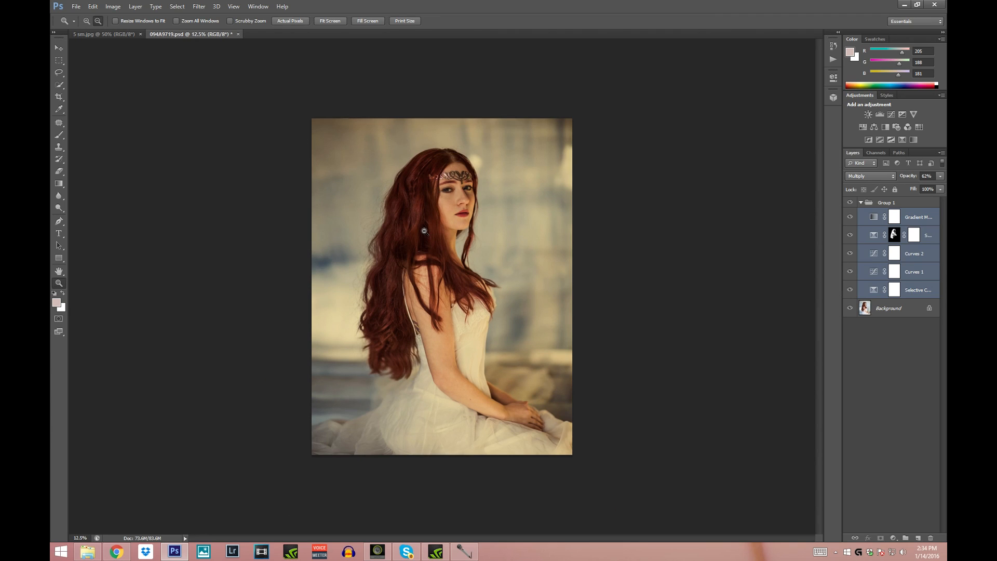